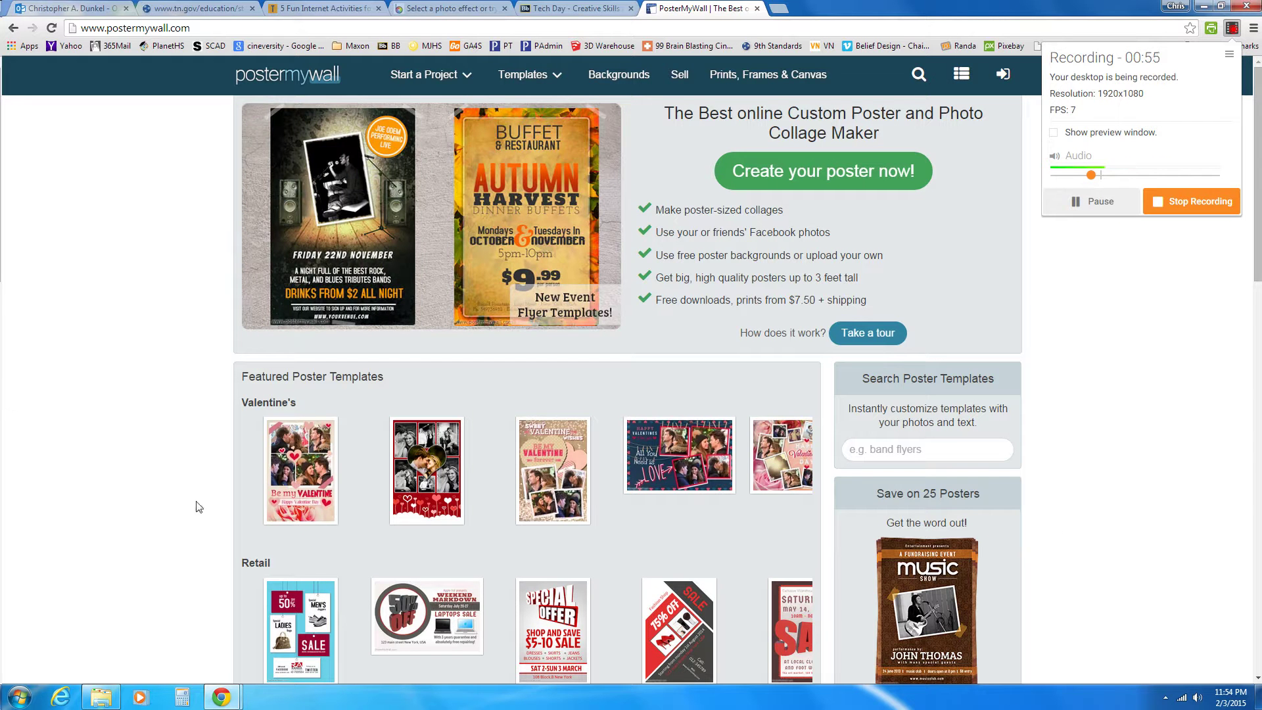
Start a new poster project and search the templates for 'valentine'
mouse_move(427, 74)
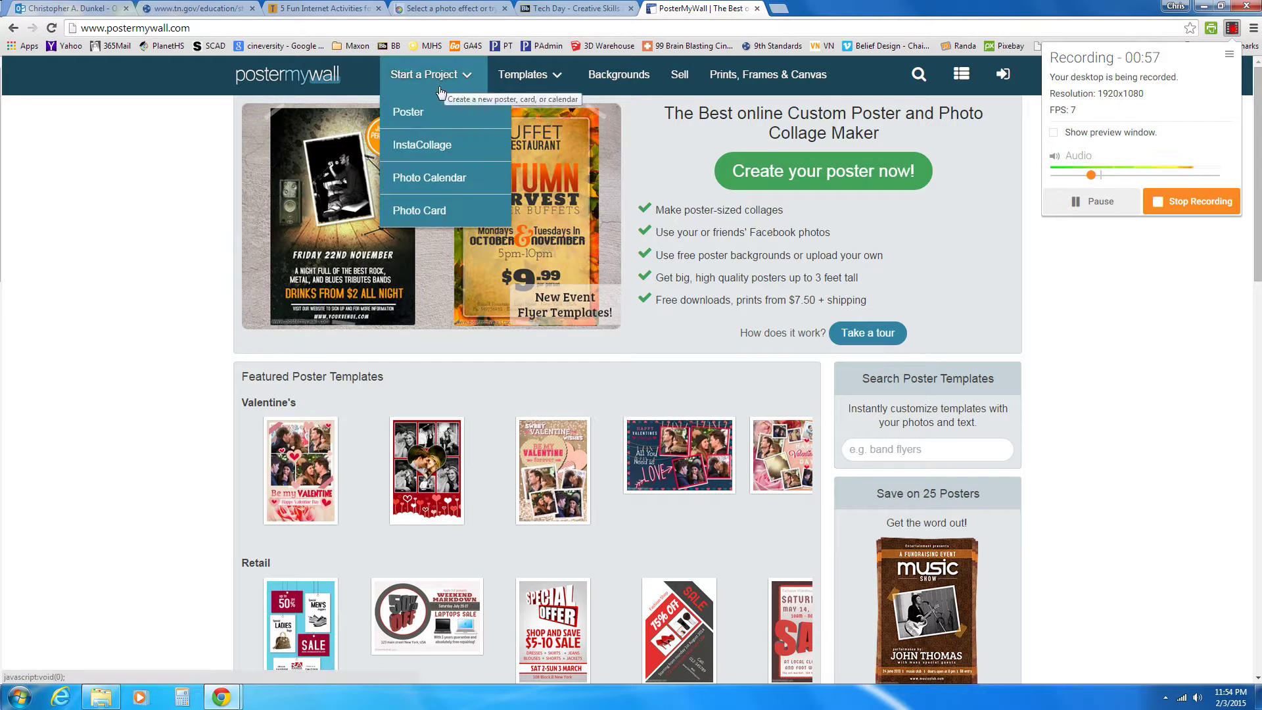
left_click(410, 117)
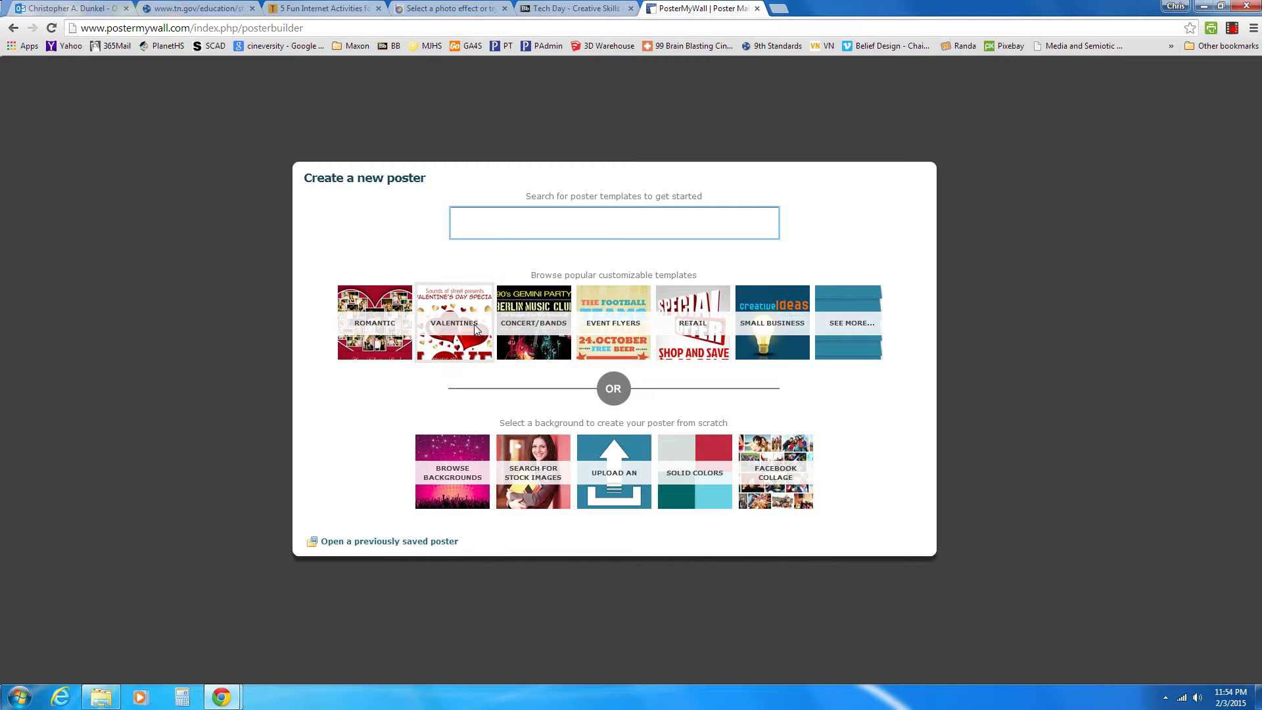
type("v")
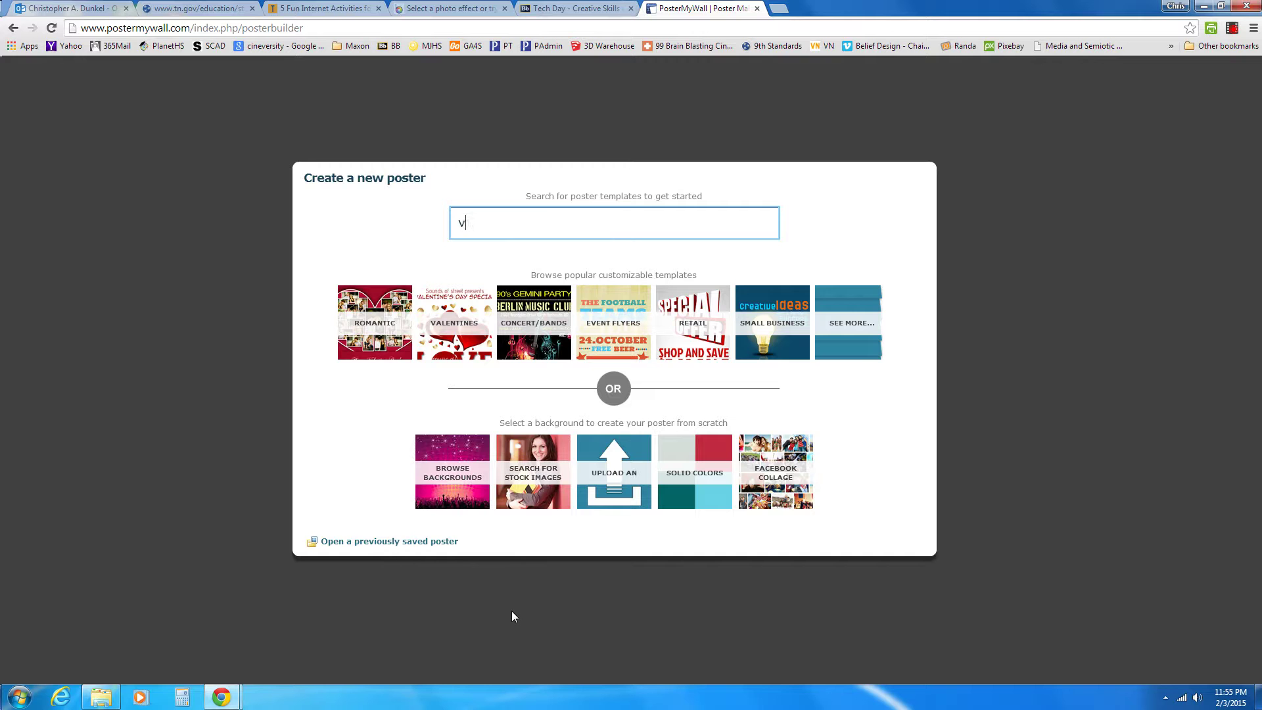
type("alentine")
key("Return")
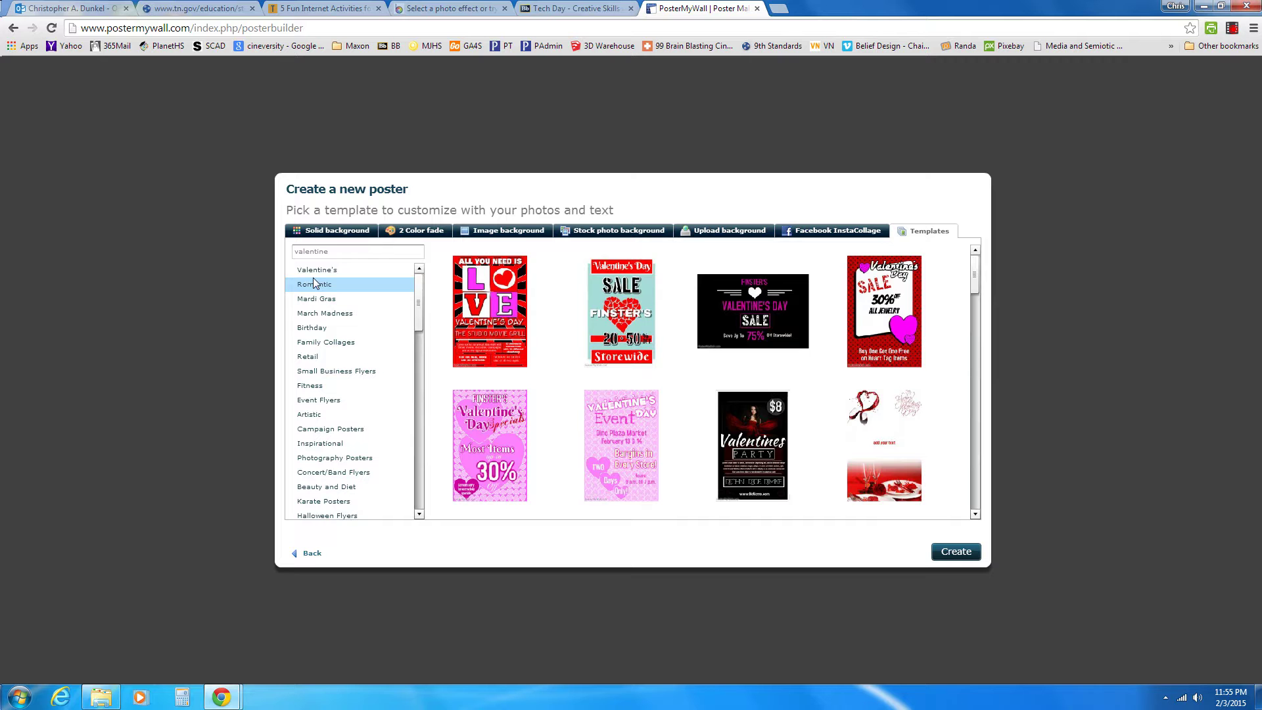
Show the Valentine's category and scroll to the chevron photo-collage designs
left_click(313, 272)
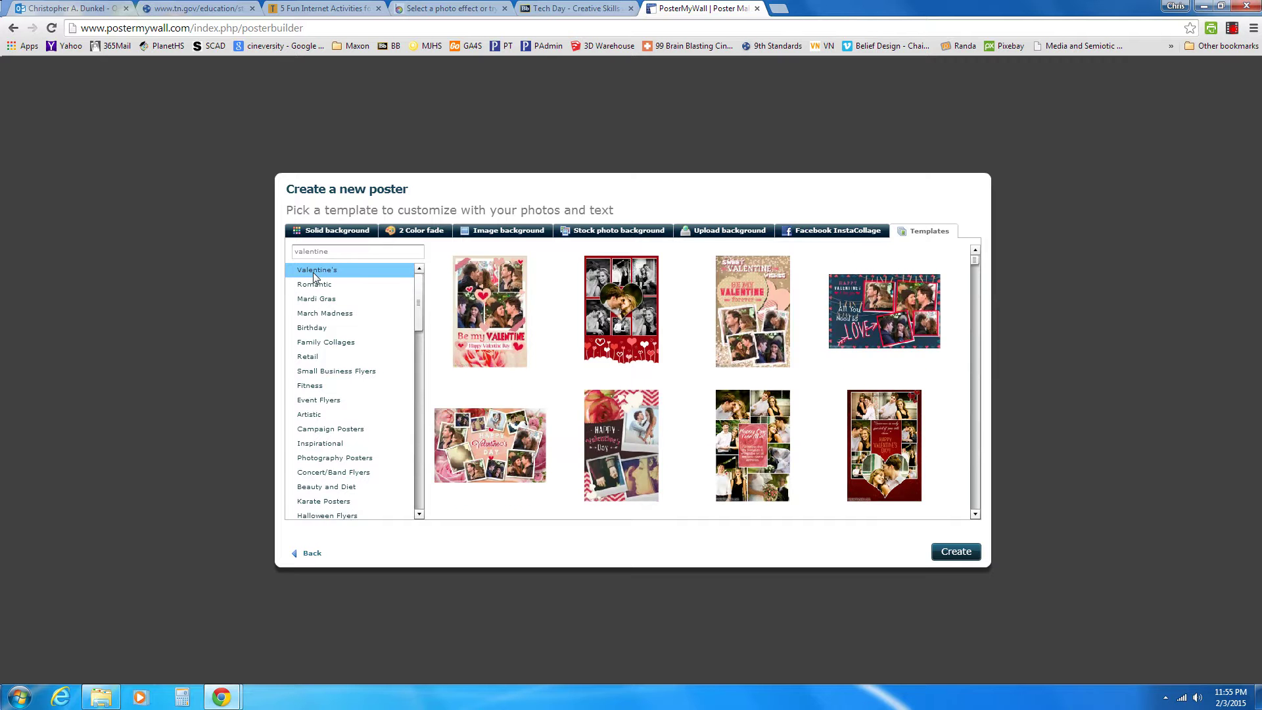
left_click(975, 475)
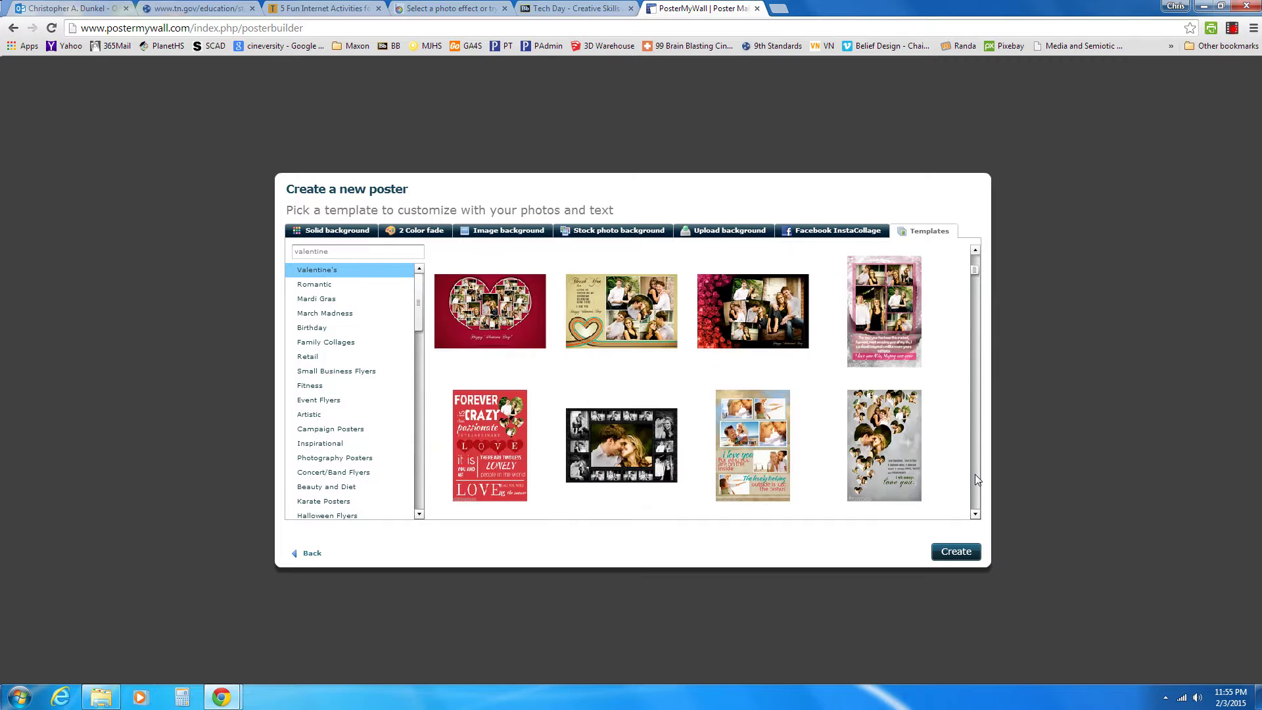
left_click(975, 475)
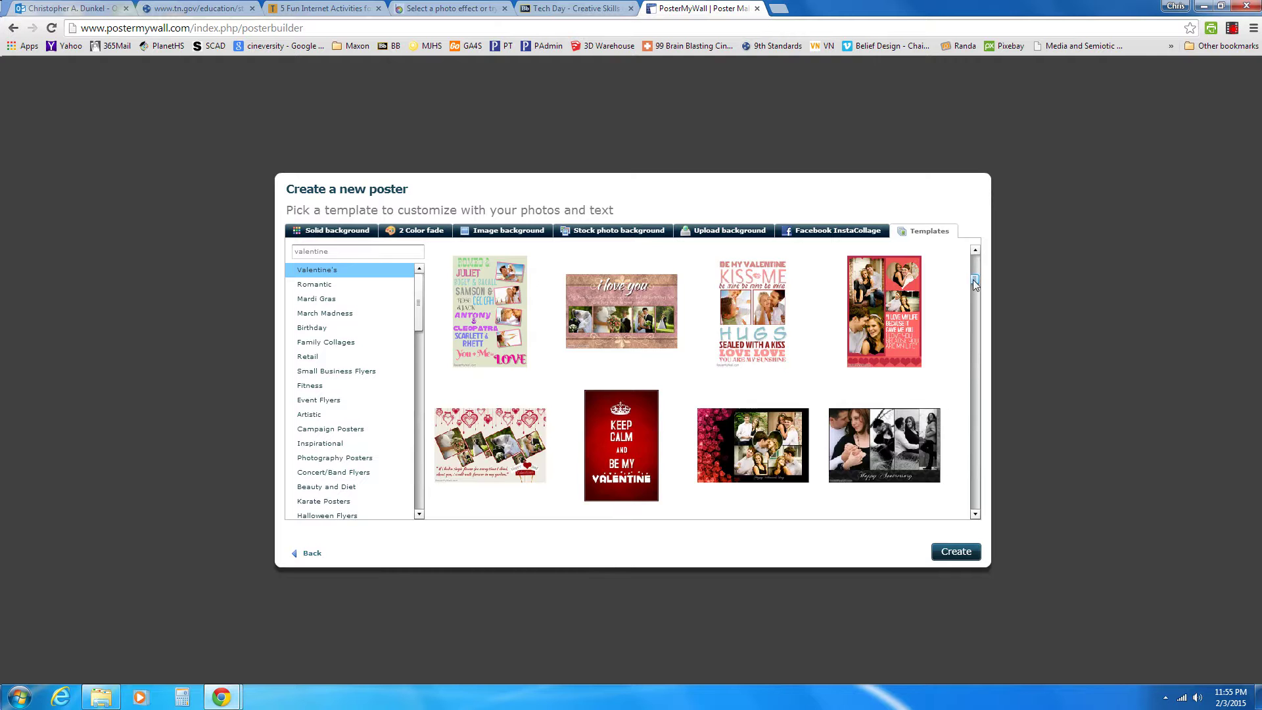
left_click_drag(975, 280, 974, 267)
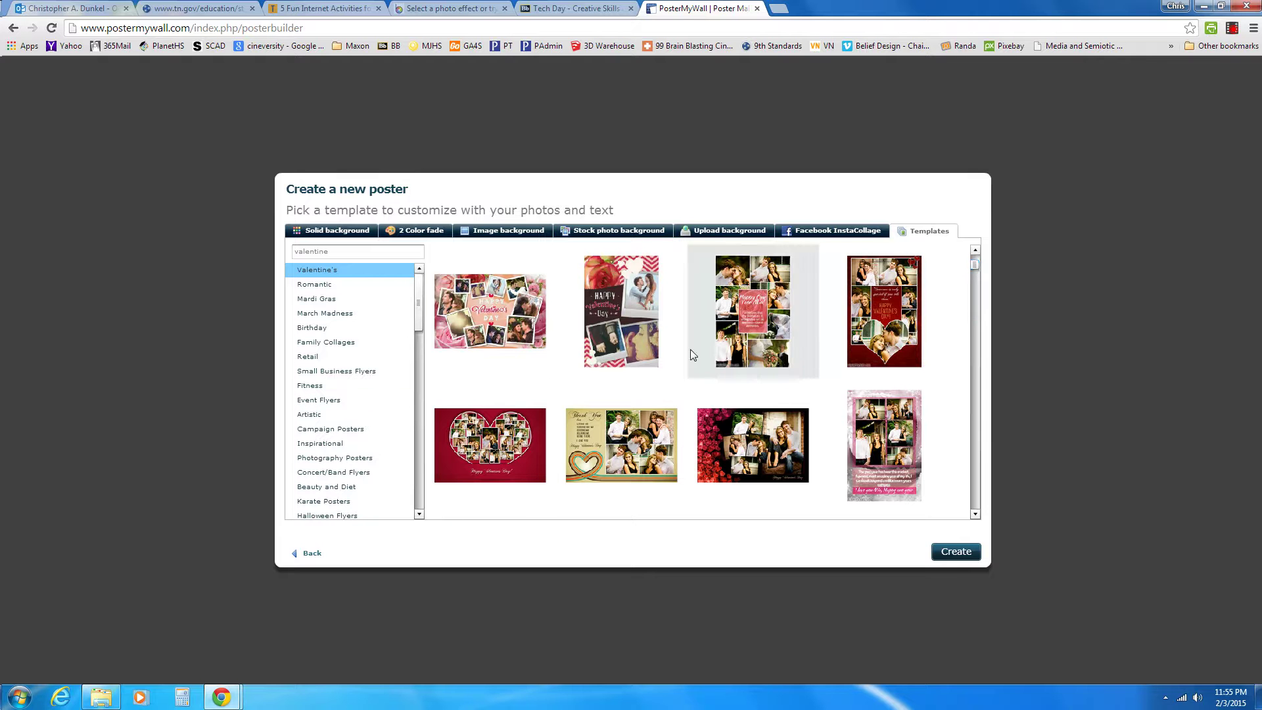
Create the poster from the pink-chevron Valentine's template with photos
left_click(586, 321)
left_click(947, 552)
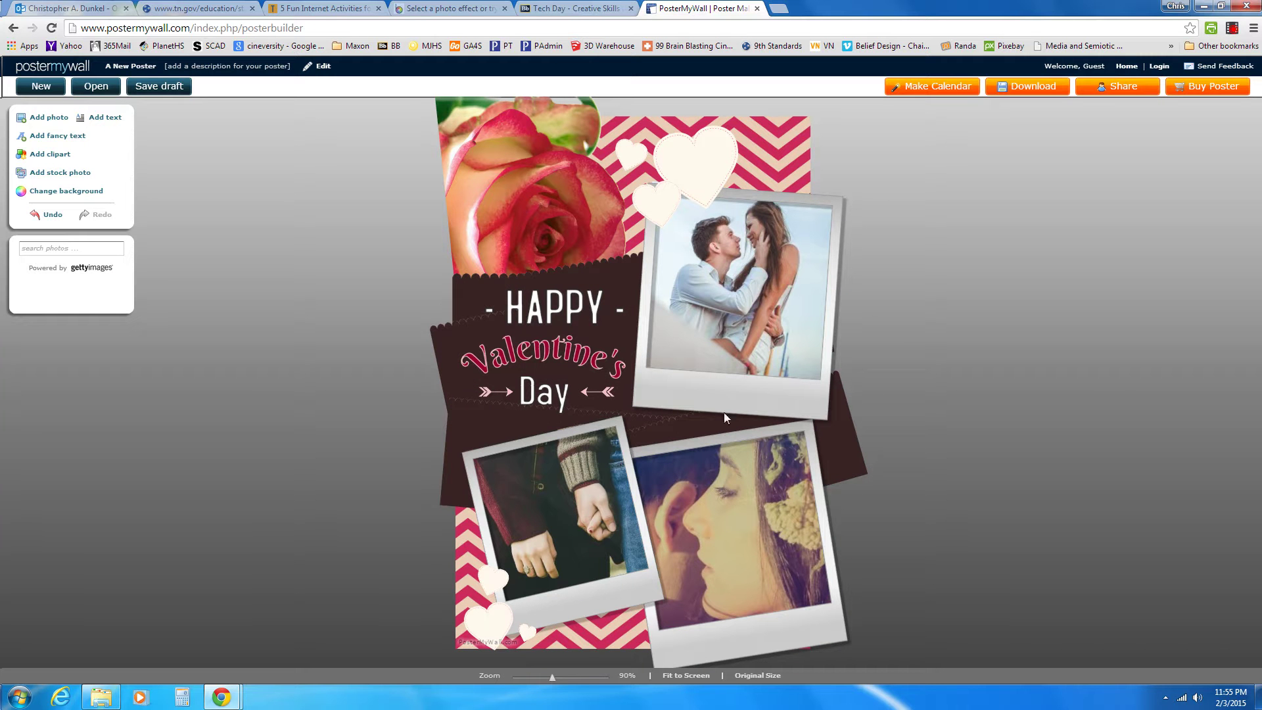
left_click(716, 315)
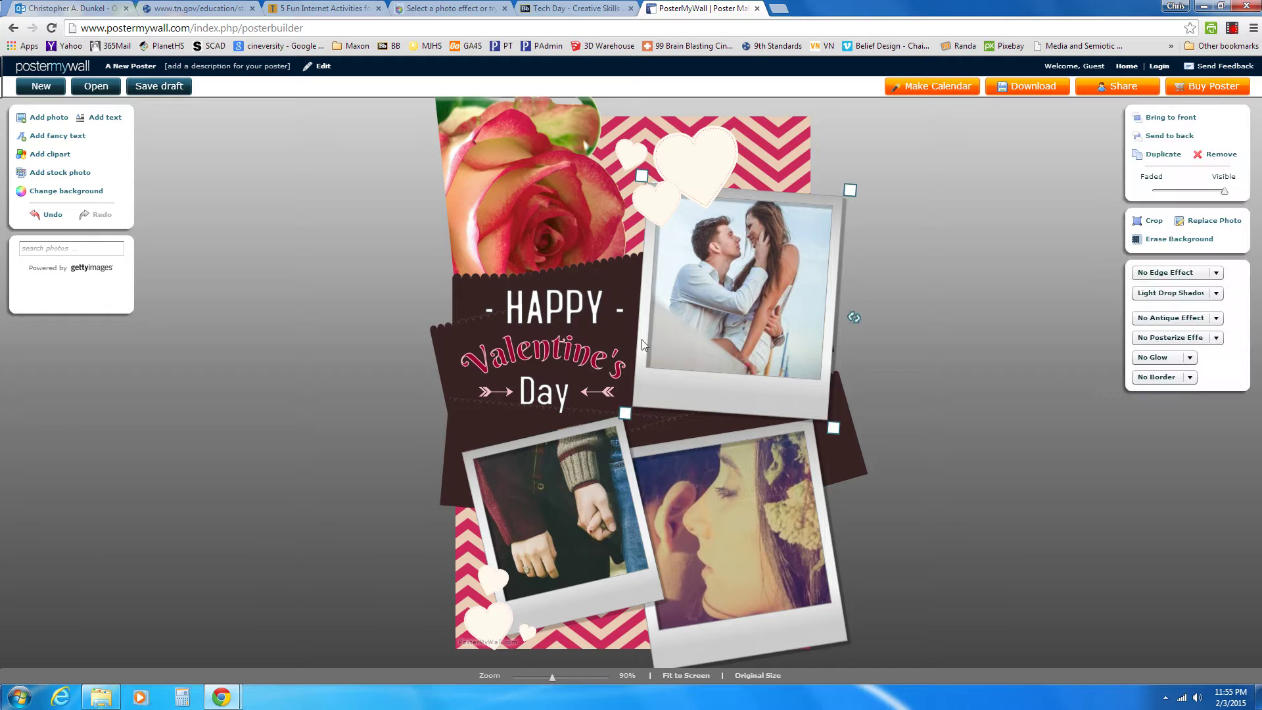
left_click(552, 333)
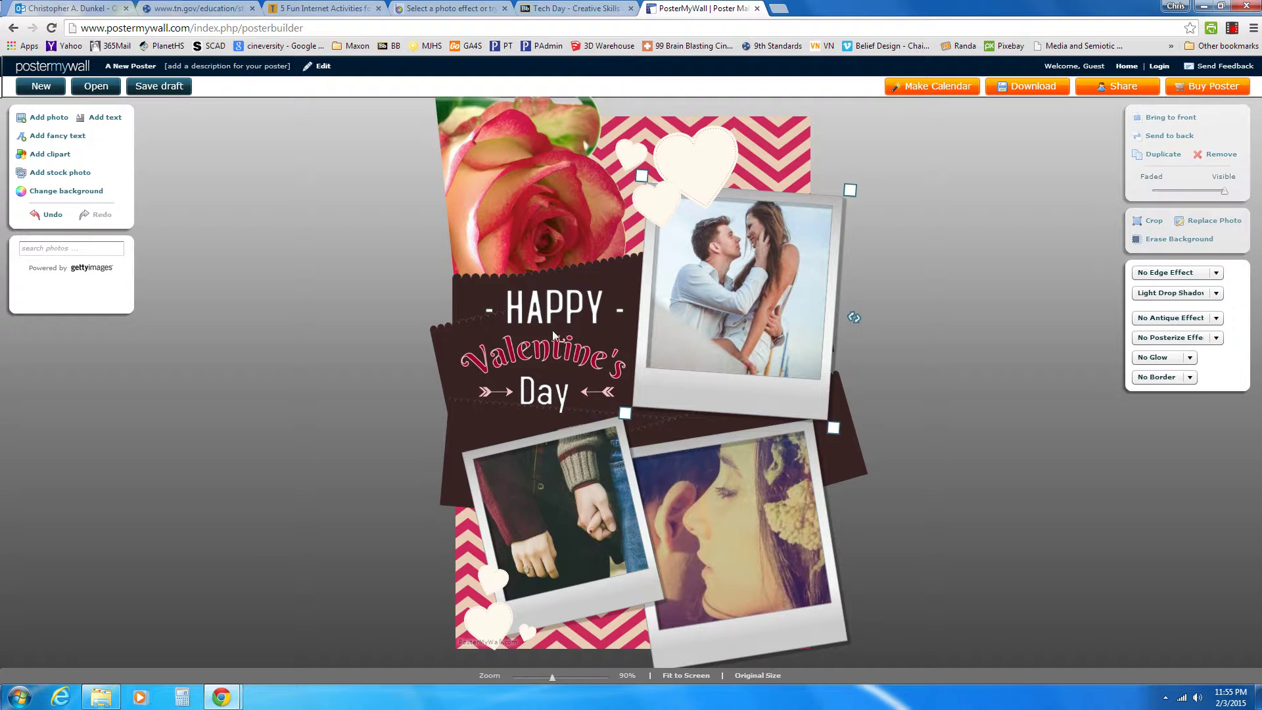
Replace the HAPPY headline text with MJHS
left_click(532, 319)
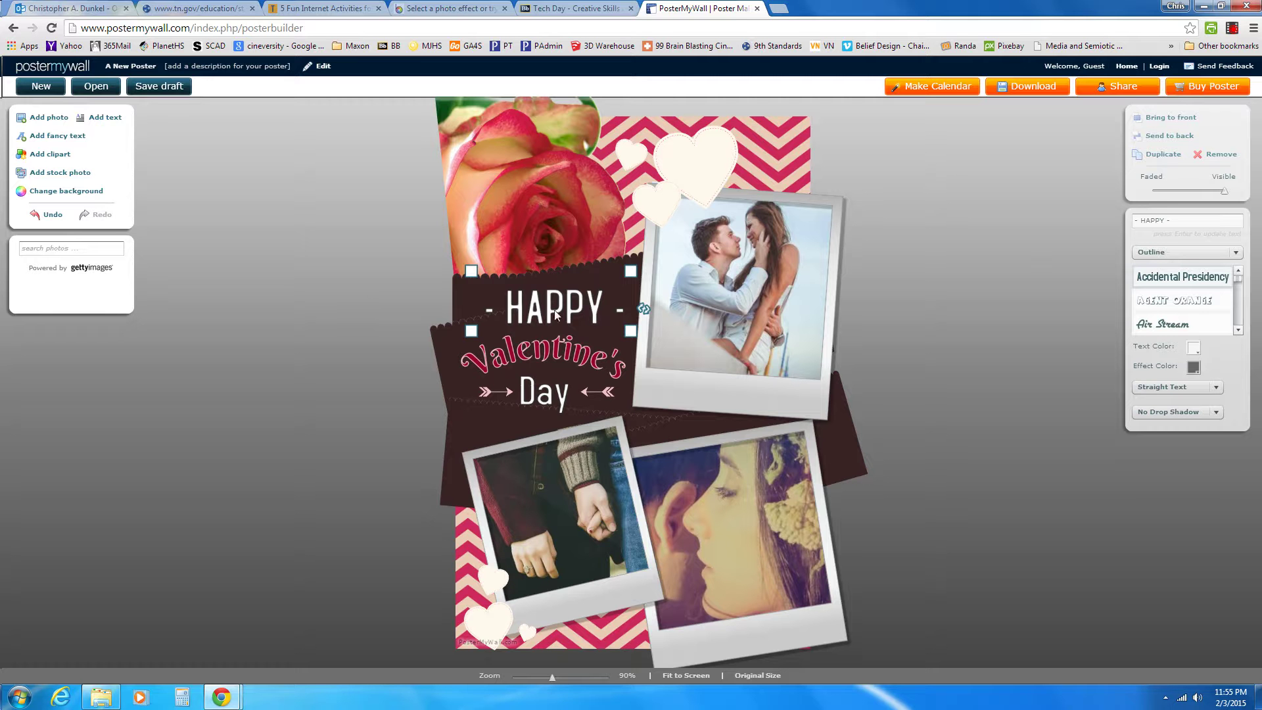
left_click(1189, 222)
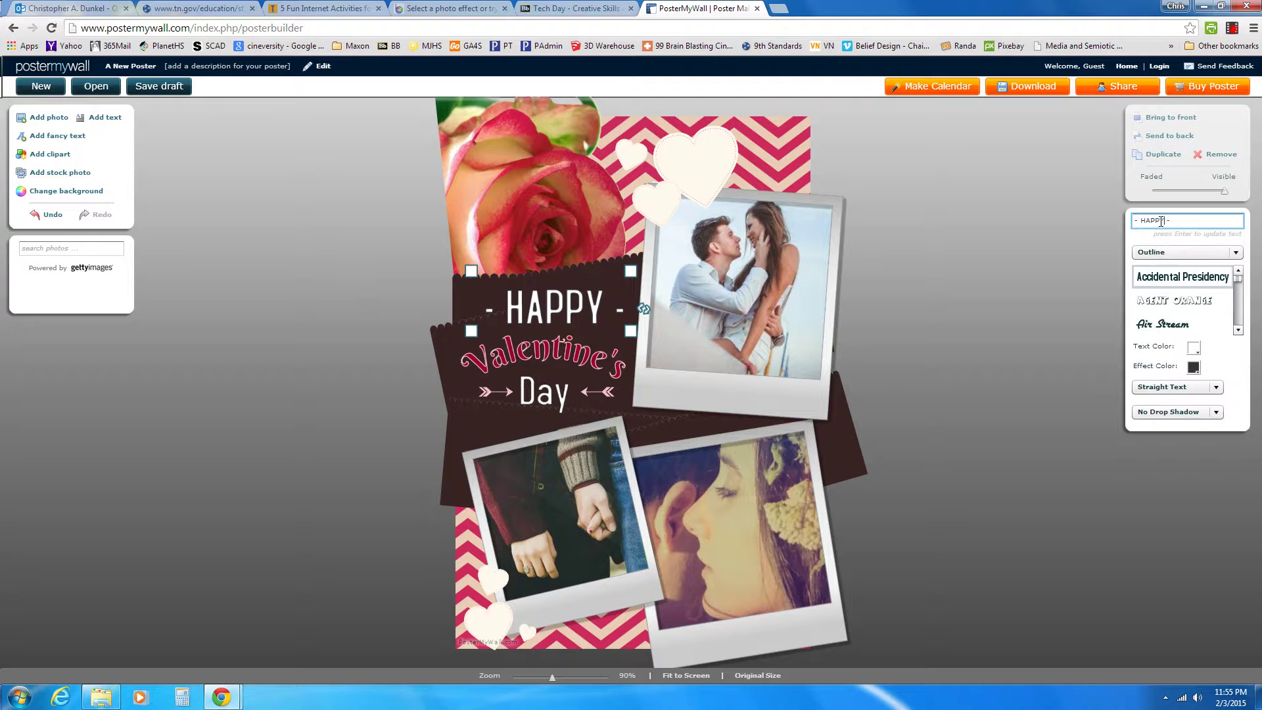
key("ctrl+a")
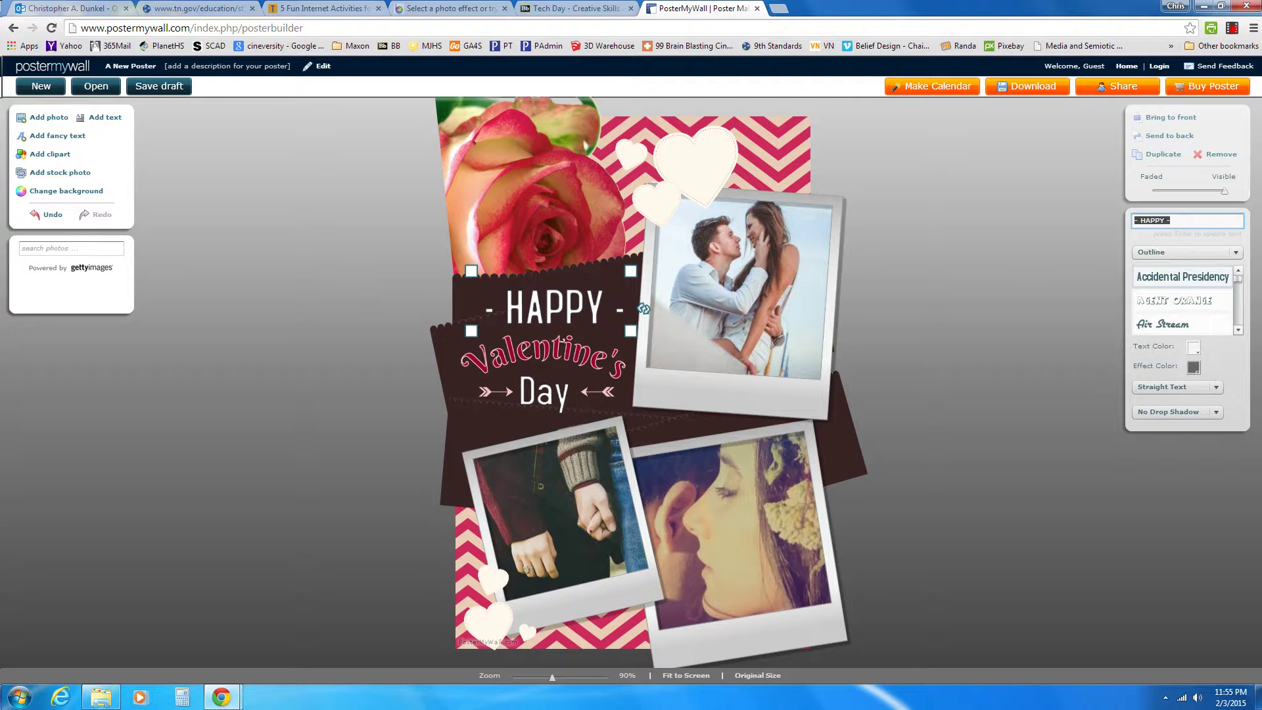
type("MJHS")
key("Return")
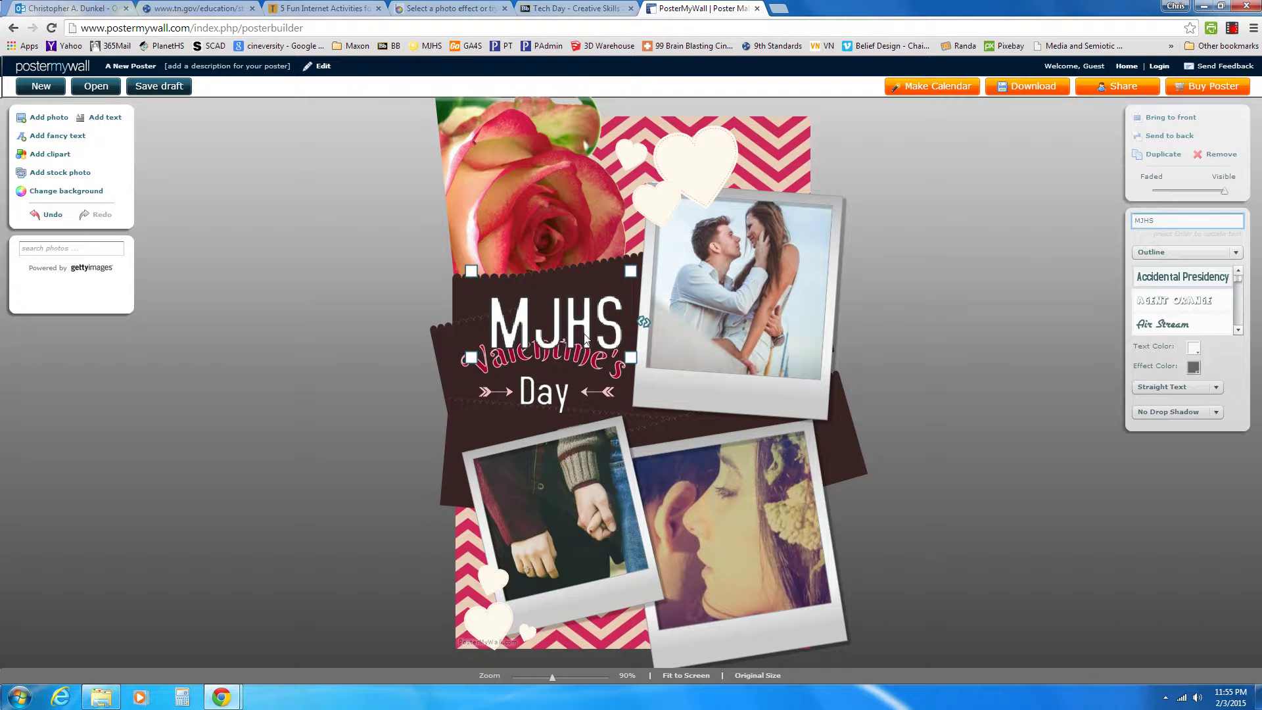
Shrink the MJHS headline slightly and give it a Curved Up text shape
left_click_drag(626, 358, 566, 310)
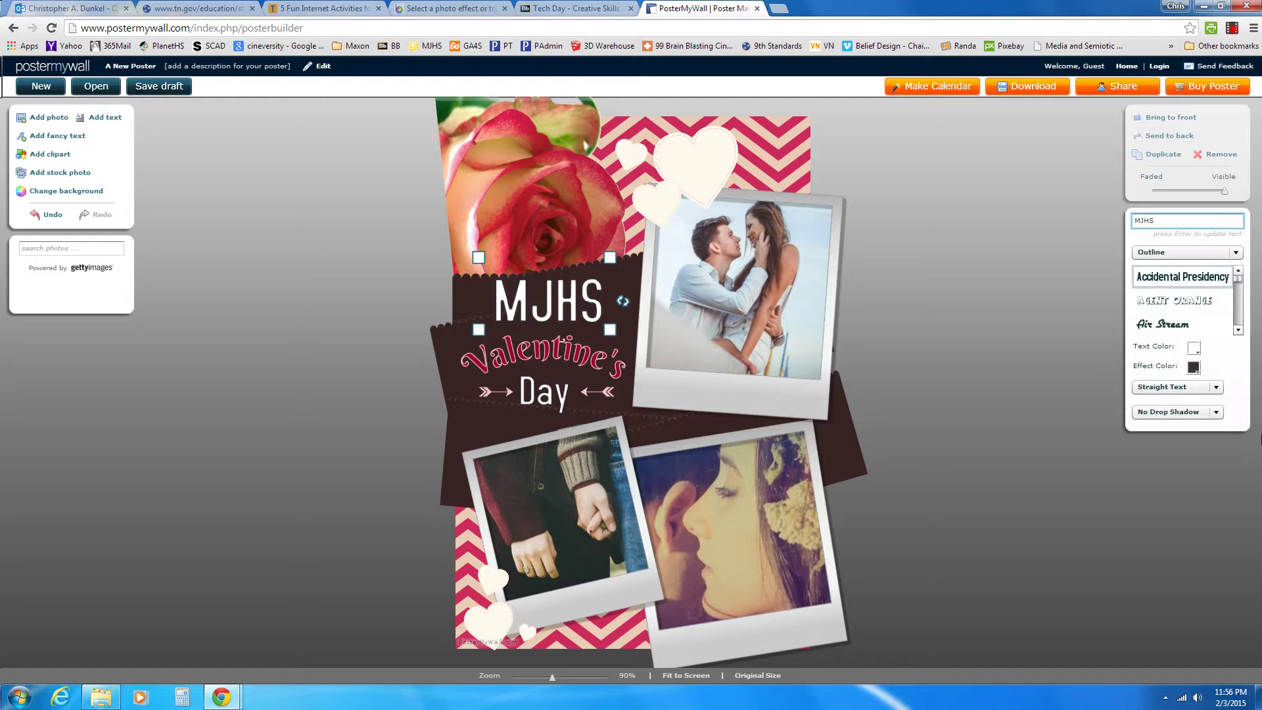
left_click(1216, 388)
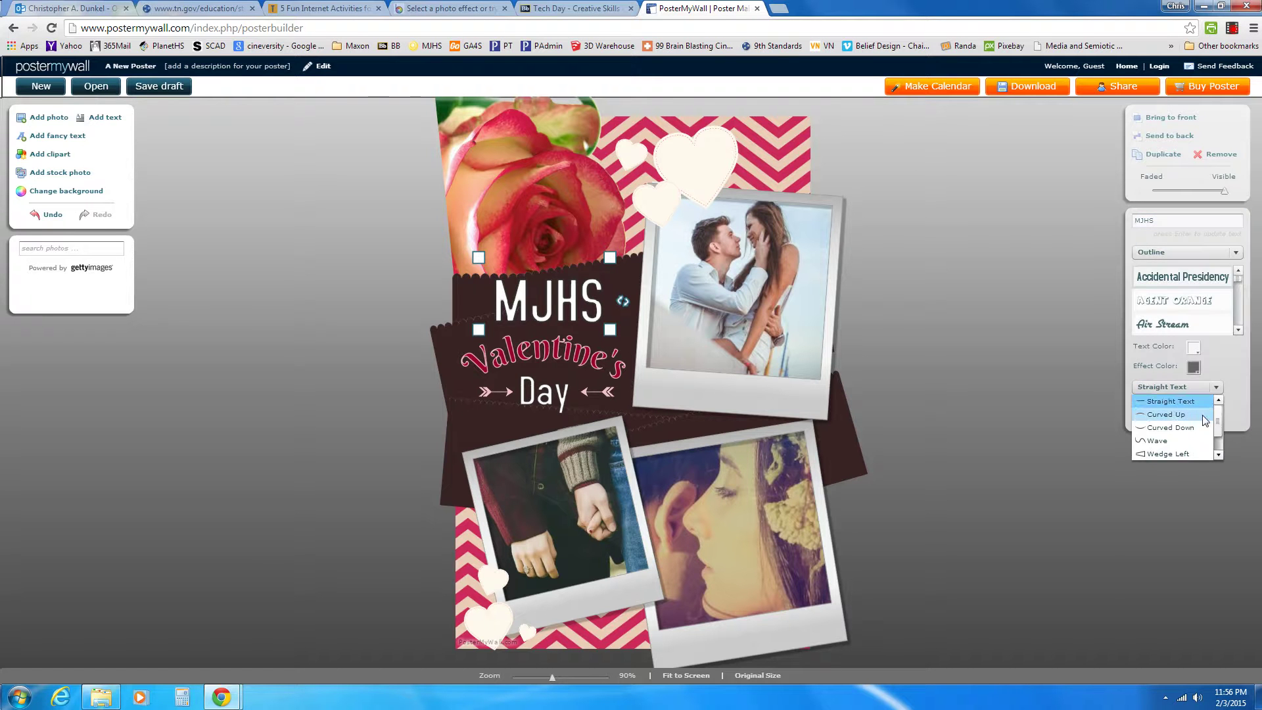
left_click(1177, 414)
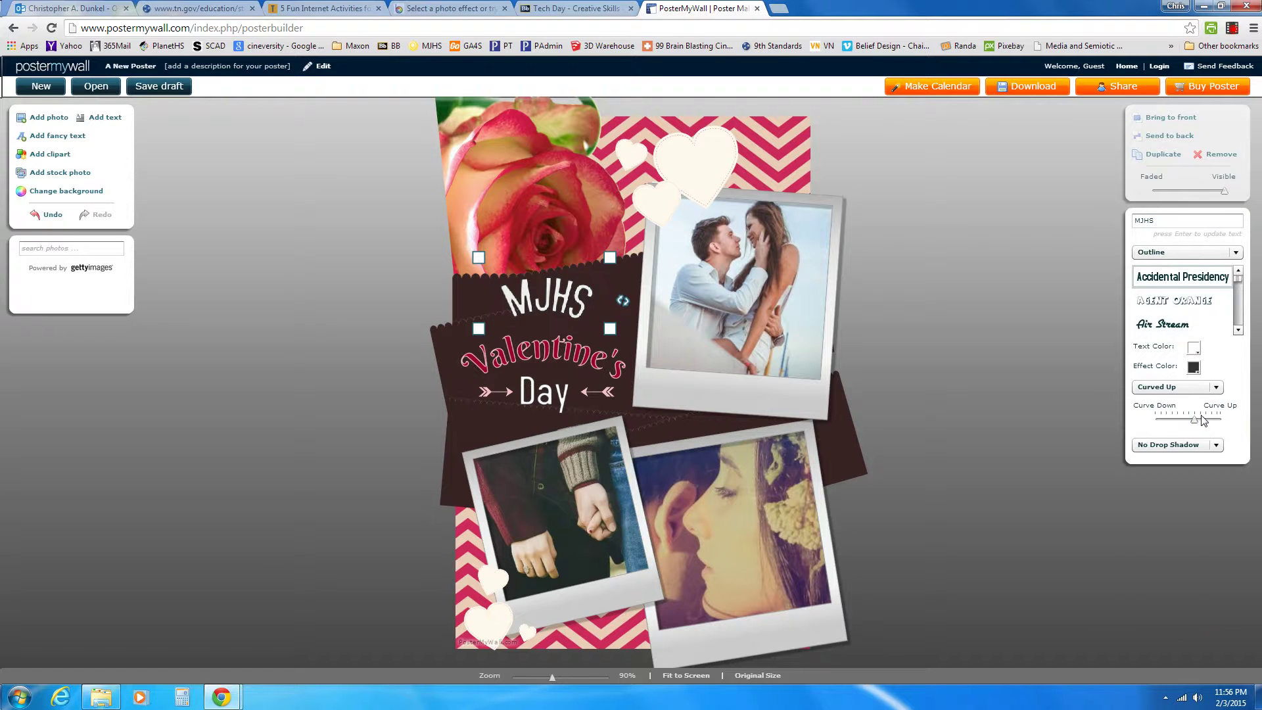
left_click(1213, 388)
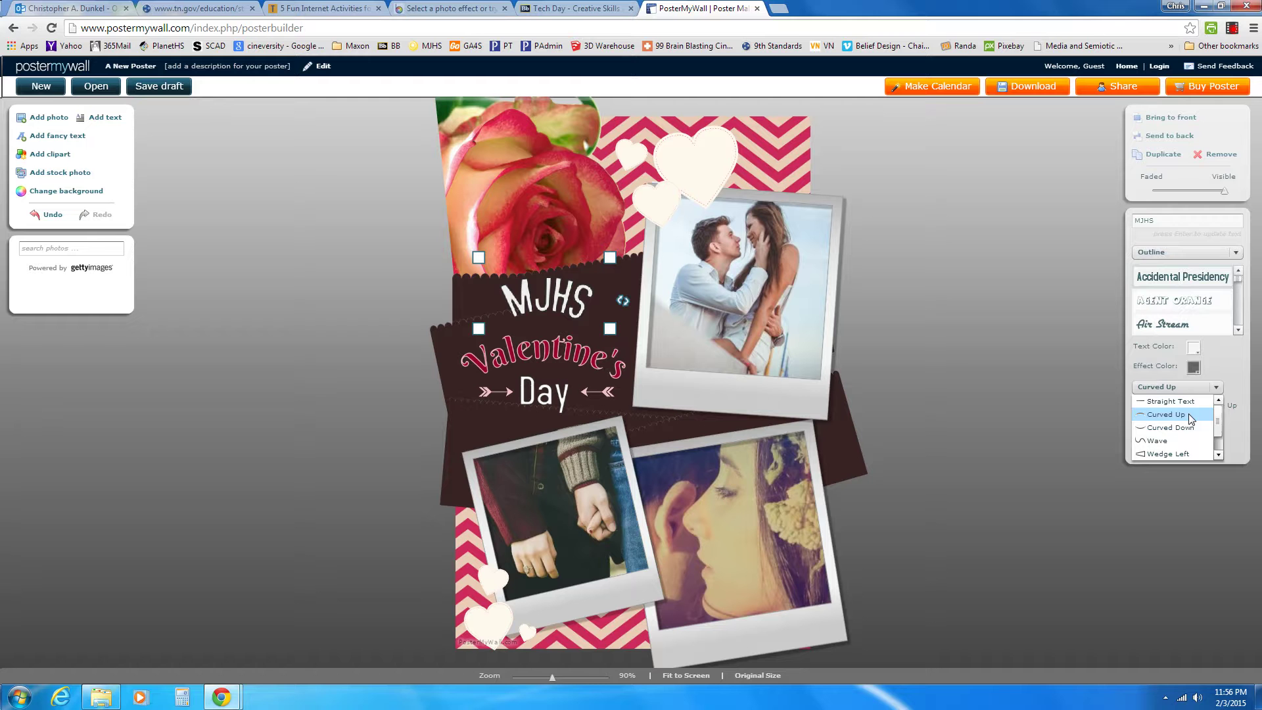
Set MJHS back to Straight Text and change 'Day' to 'Dance', resizing it slightly
left_click(1170, 401)
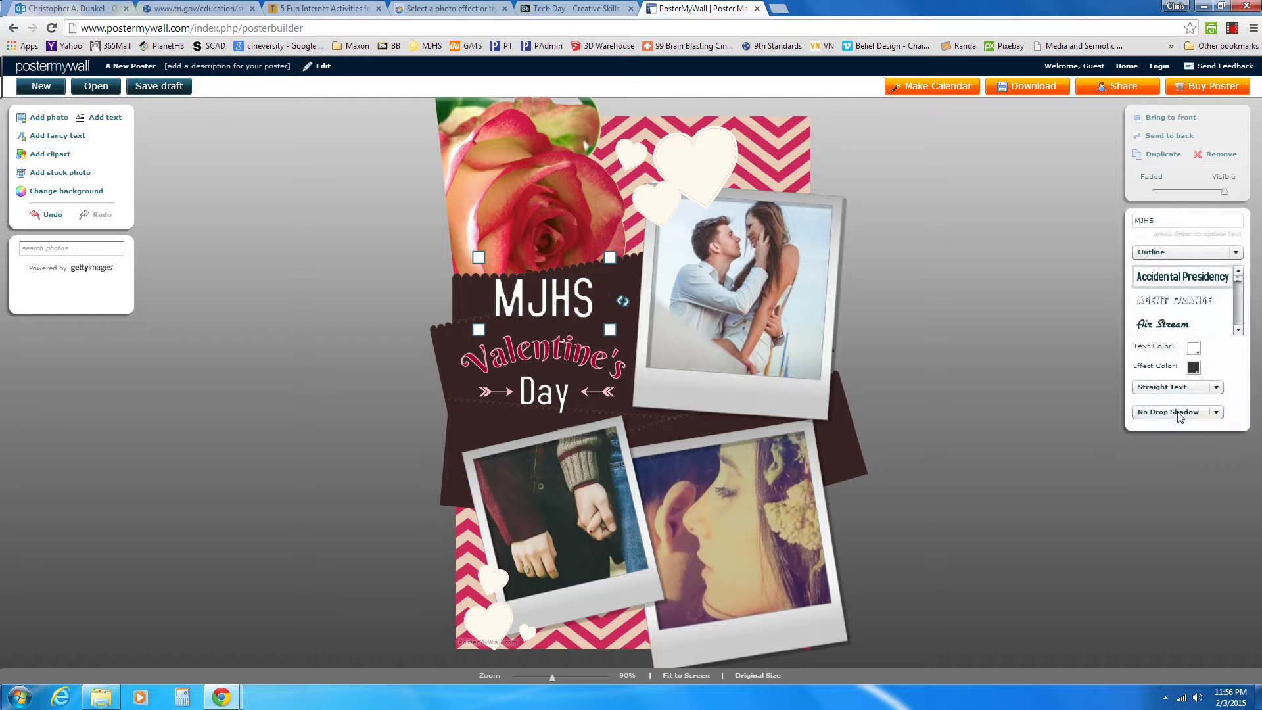
left_click(532, 394)
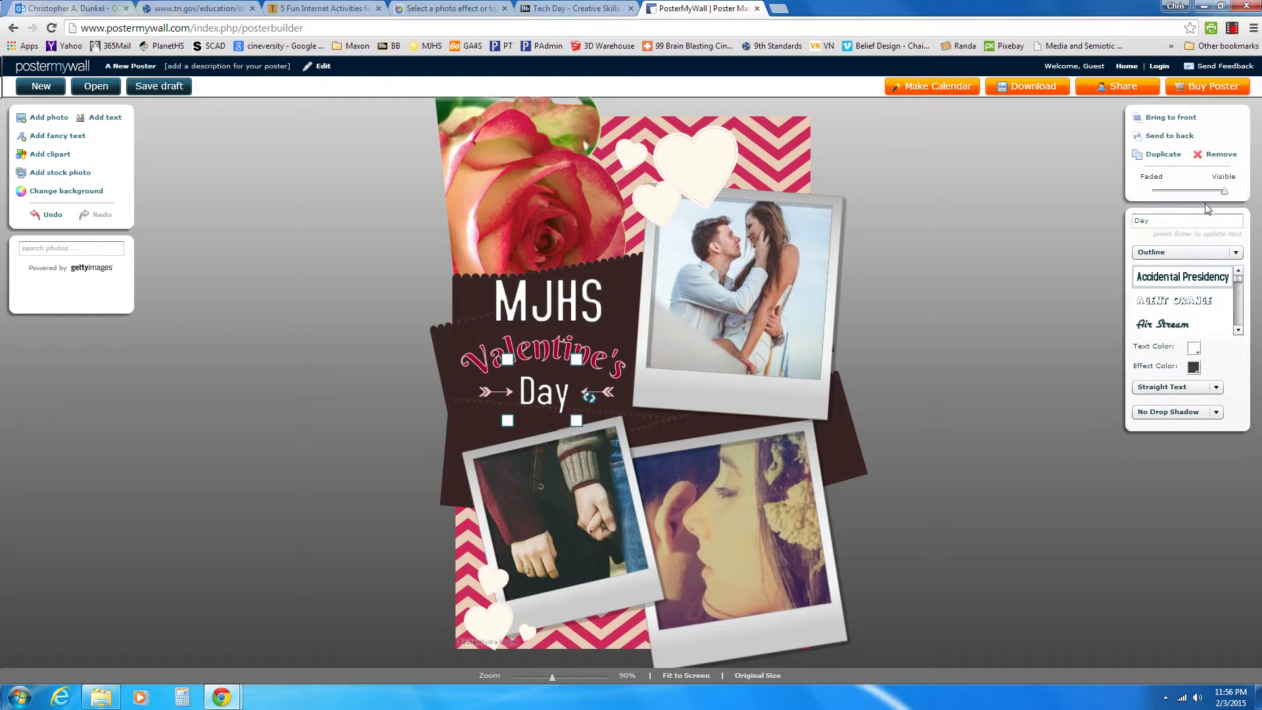
left_click(1187, 221)
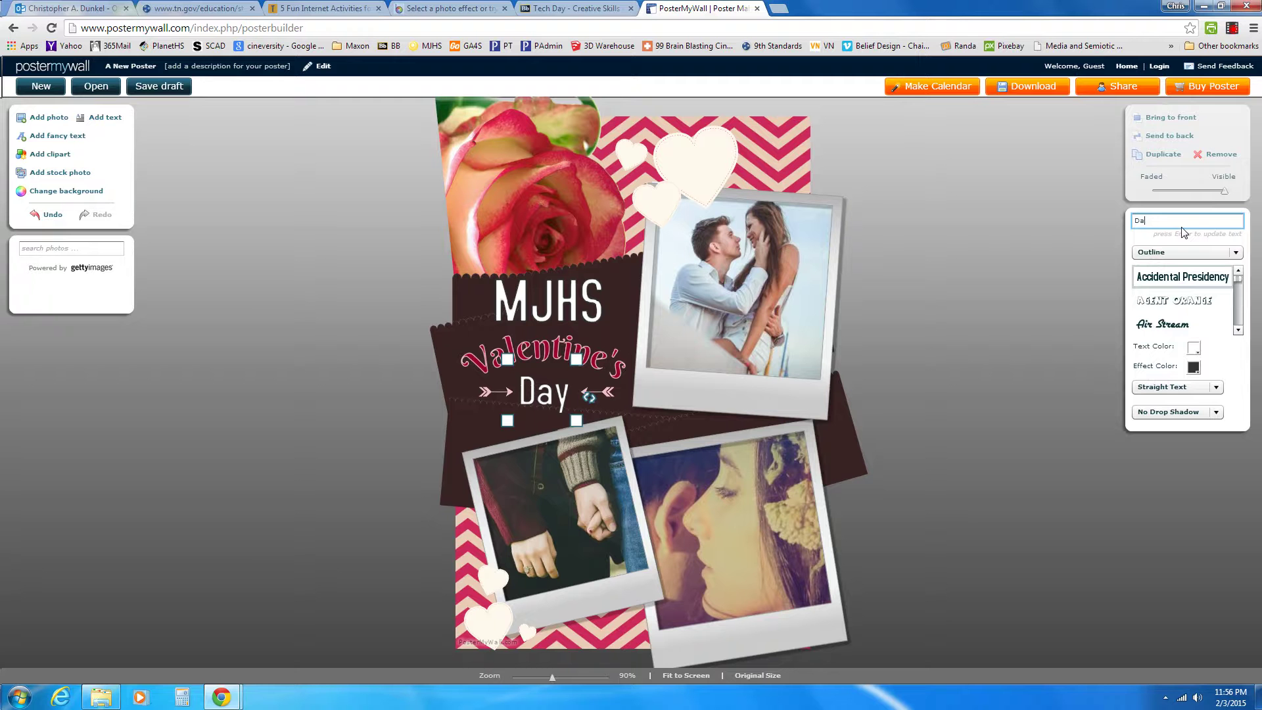
type("Dance")
key("Return")
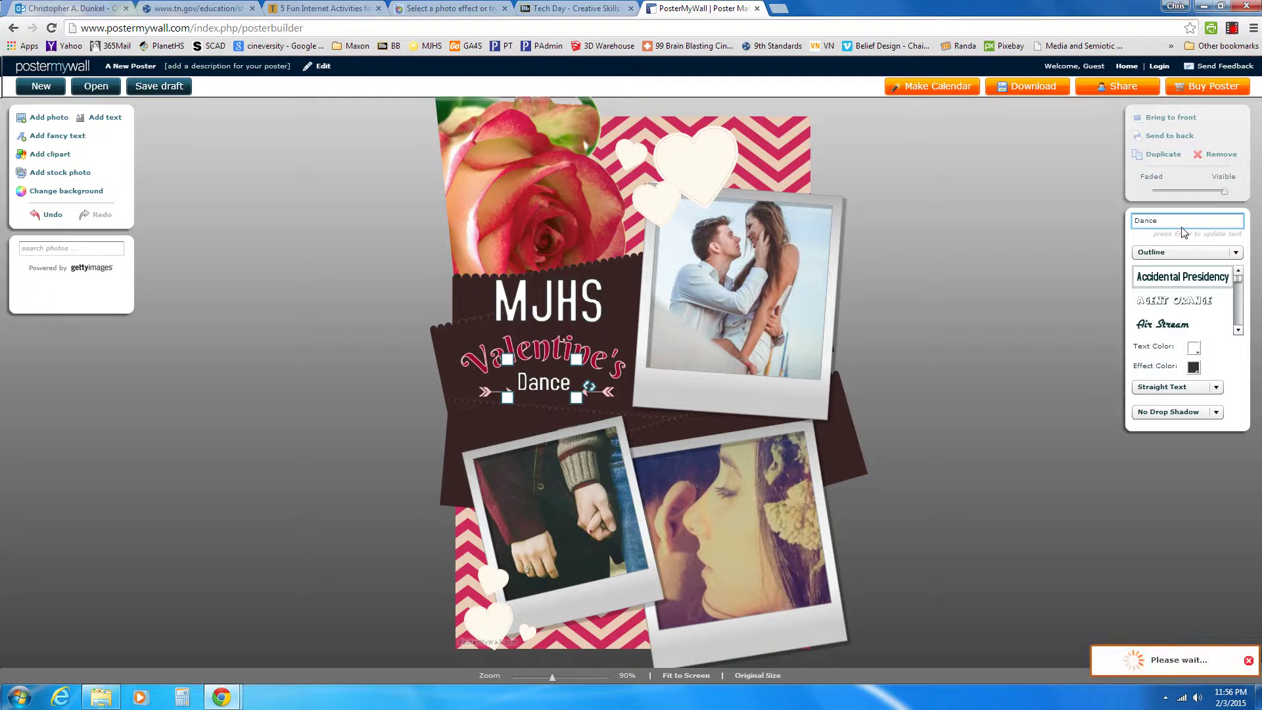
left_click_drag(506, 397, 539, 394)
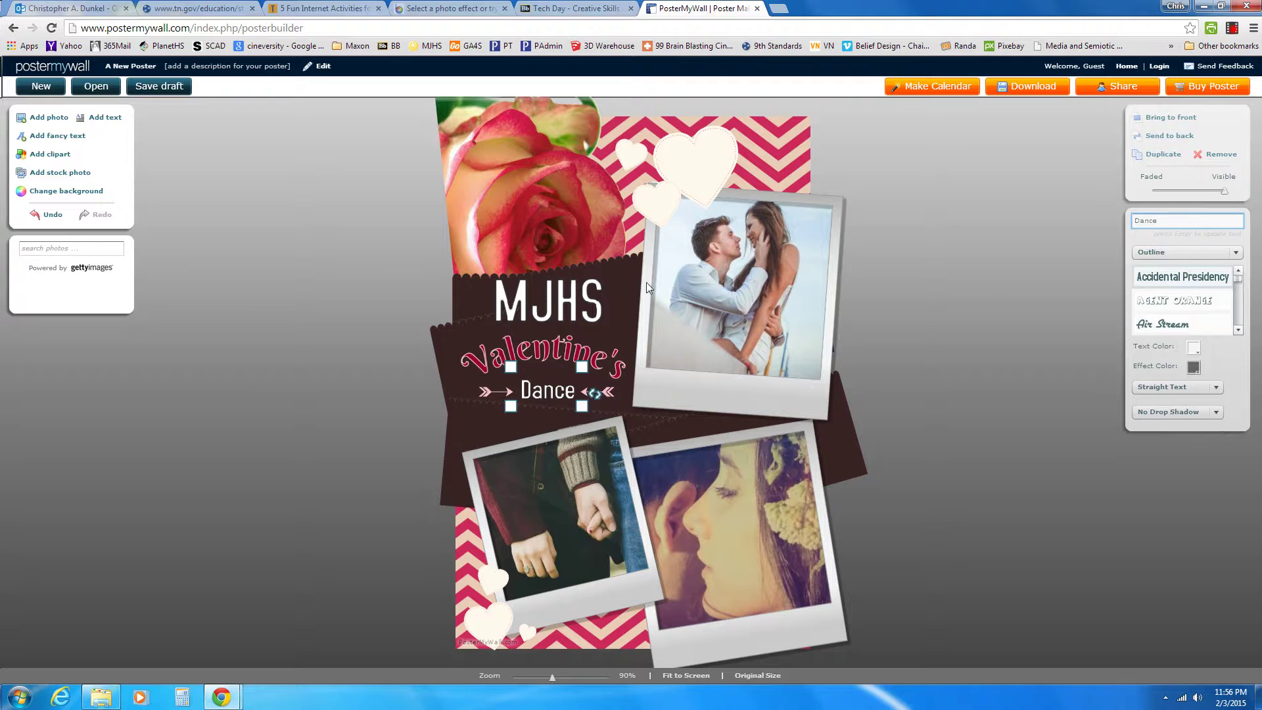
left_click(755, 304)
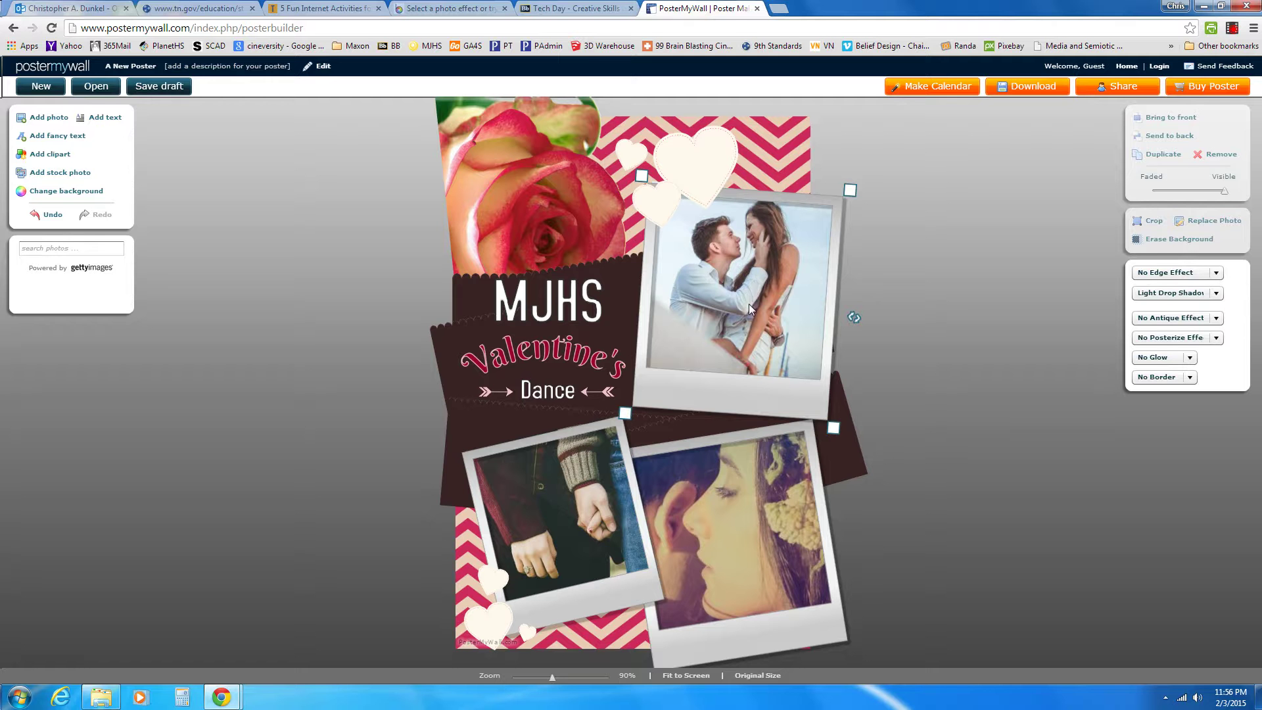
Replace the couple photo by searching Pixabay for 'dance' and choosing the concert crowd image
left_click(1205, 224)
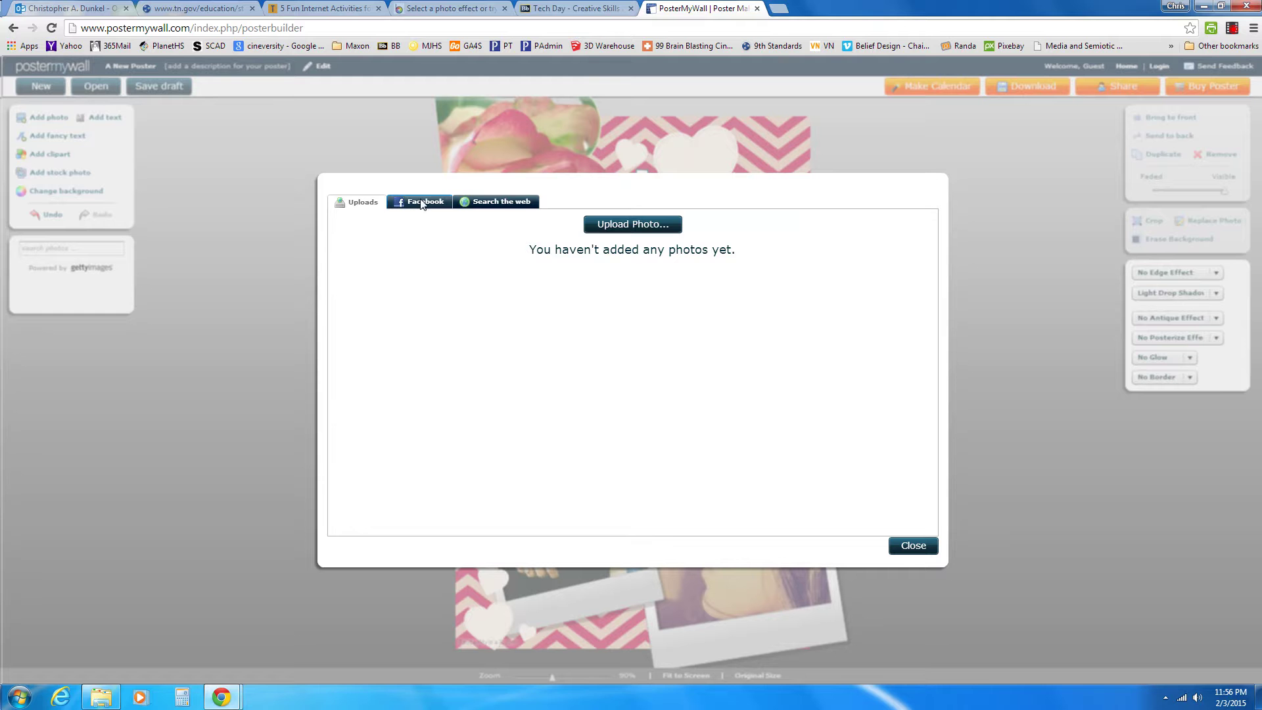
left_click(487, 206)
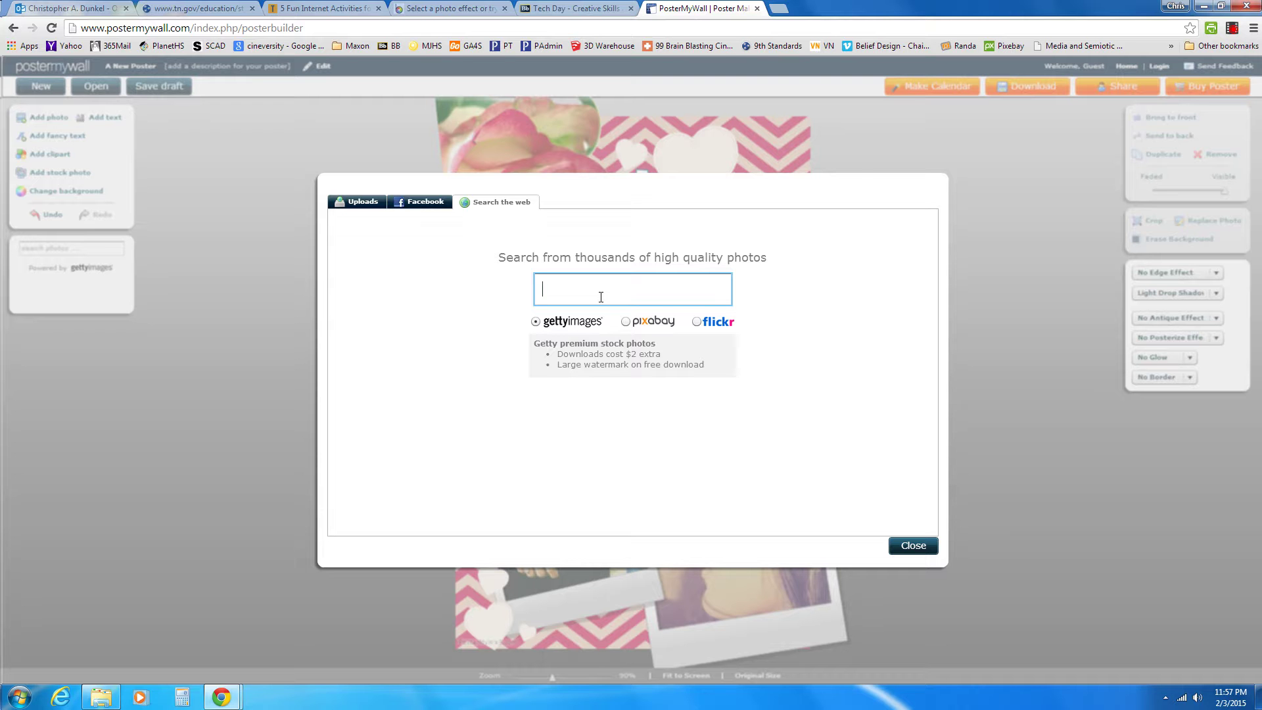
left_click(626, 322)
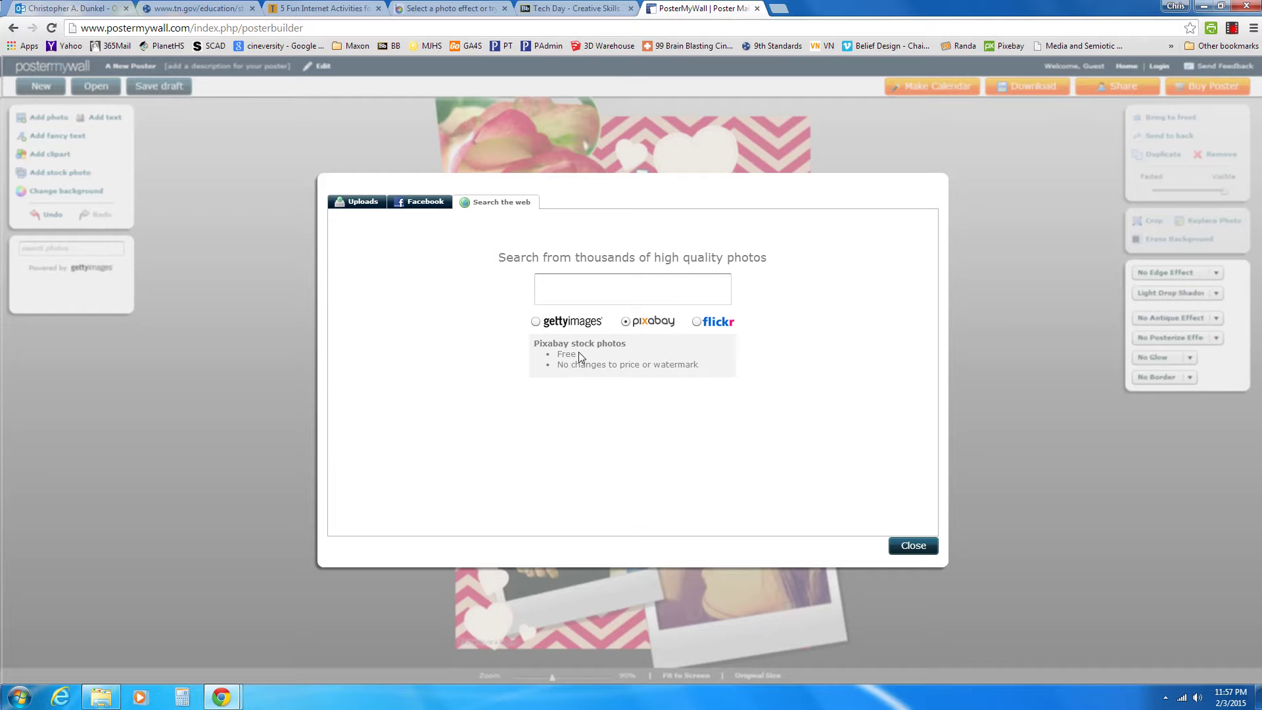
left_click(567, 290)
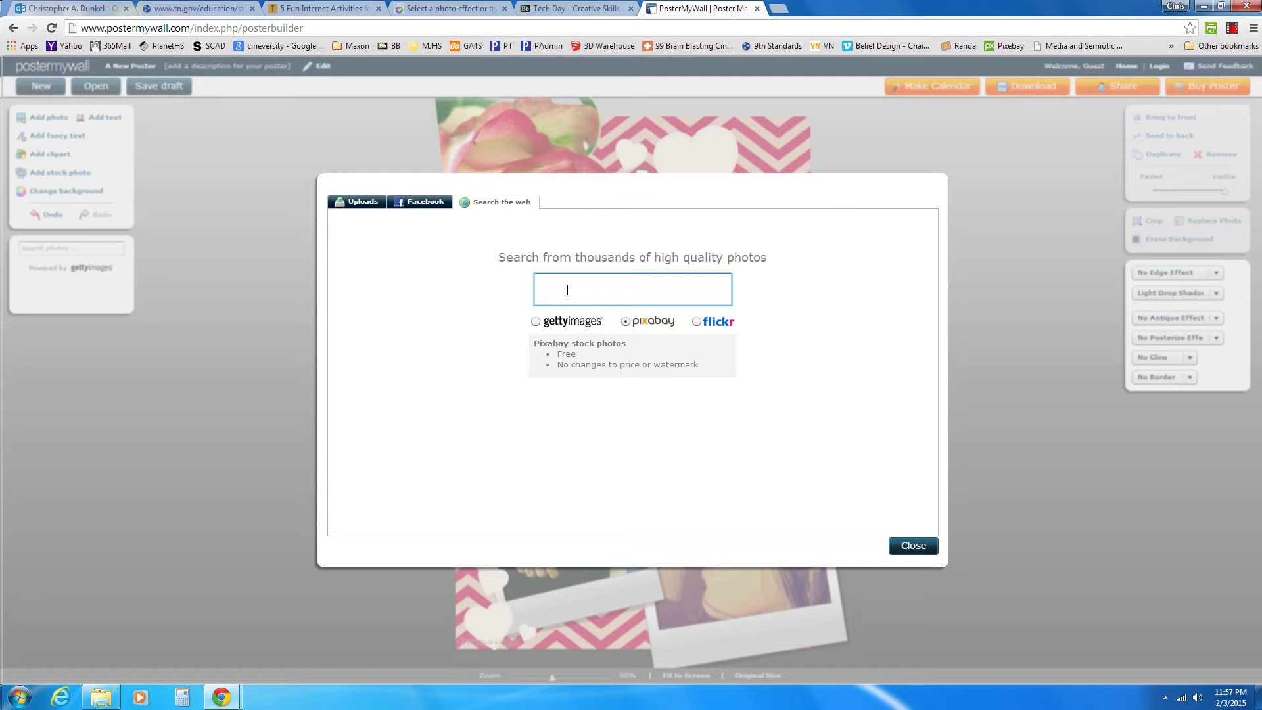
type("dance")
key("Return")
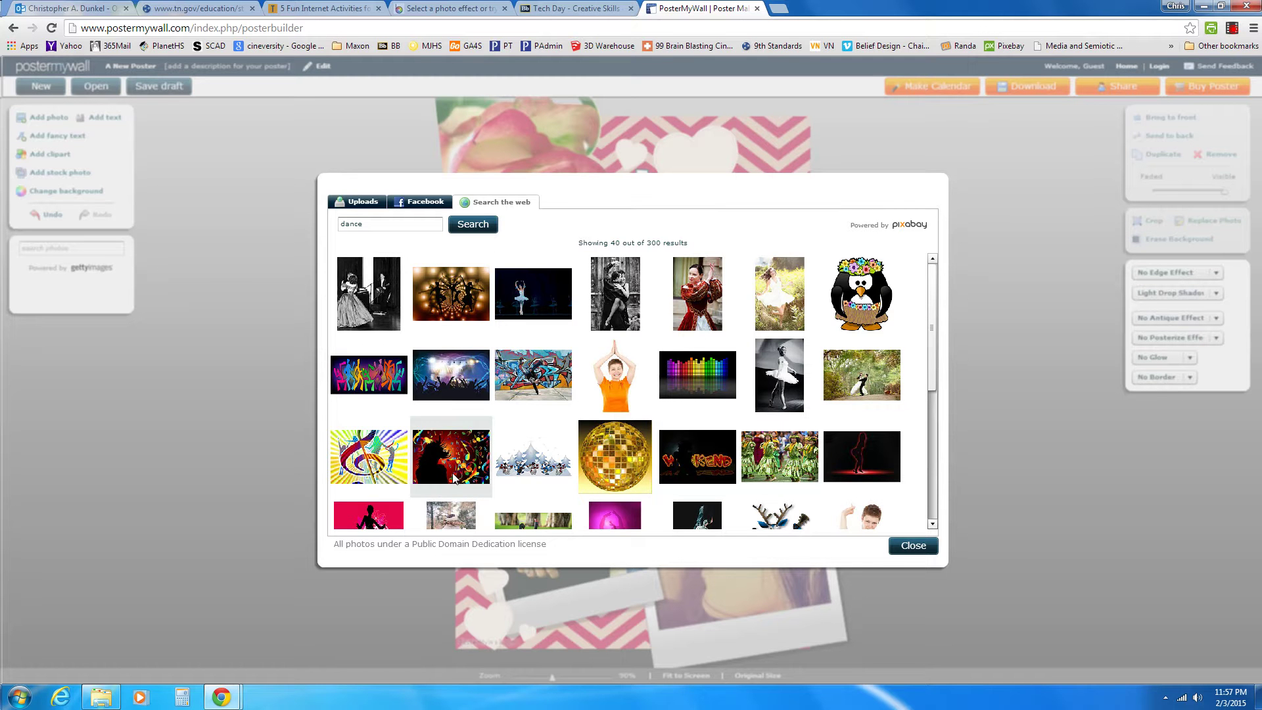
left_click(448, 380)
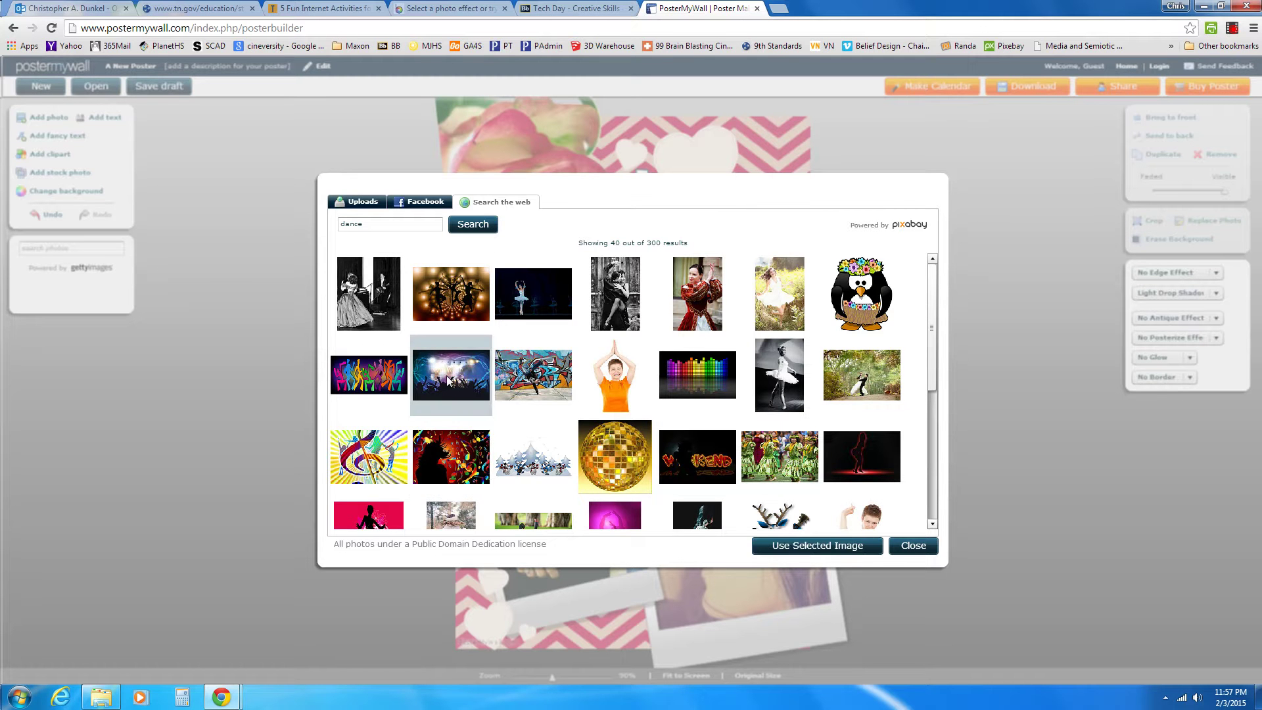
Use the concert crowd photo, shifting the crop box slightly left before cropping
left_click(833, 551)
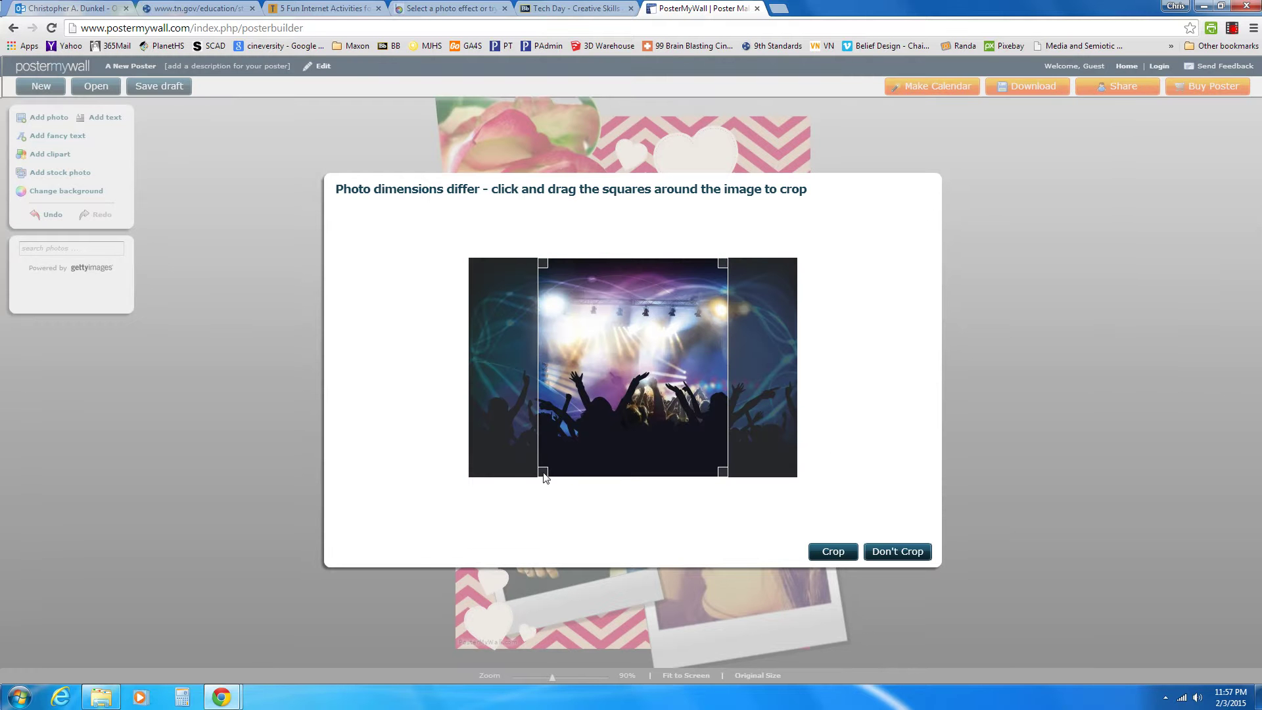
left_click_drag(612, 435, 633, 455)
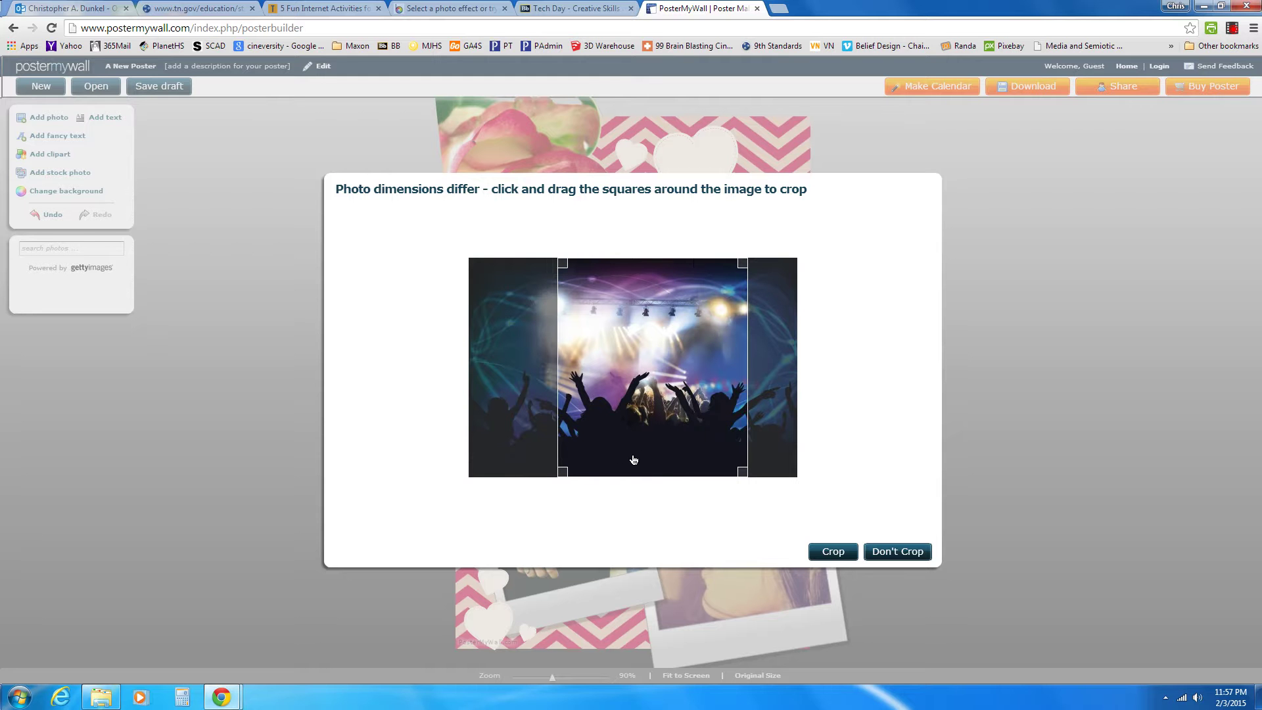
left_click(833, 552)
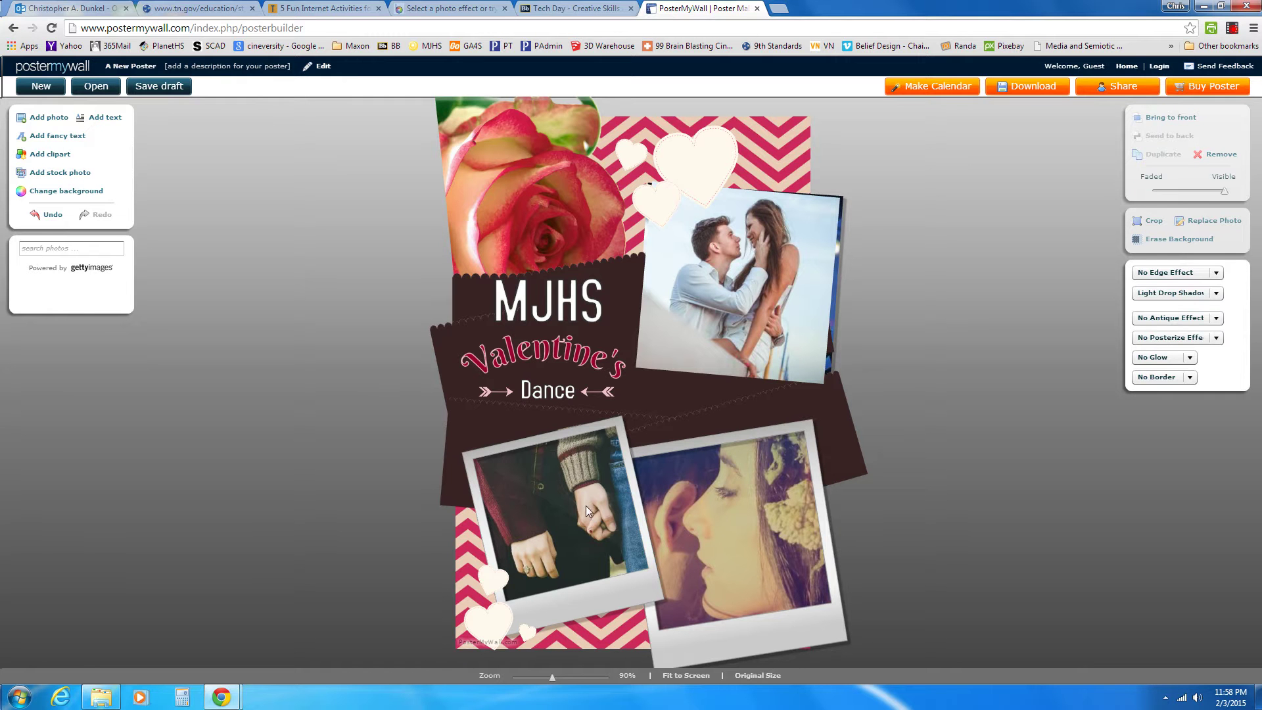
Move the empty Polaroid frame up and left off the hands photo onto the poster's left edge
left_click(559, 605)
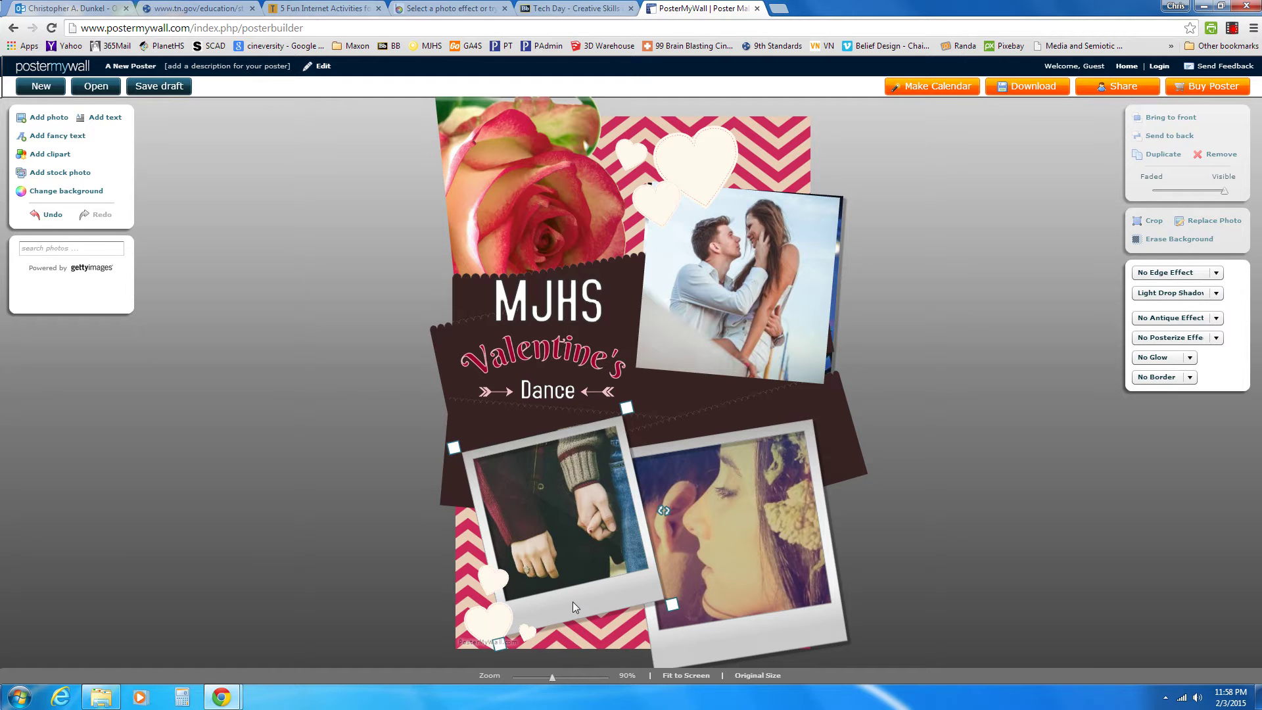
left_click_drag(573, 606, 476, 543)
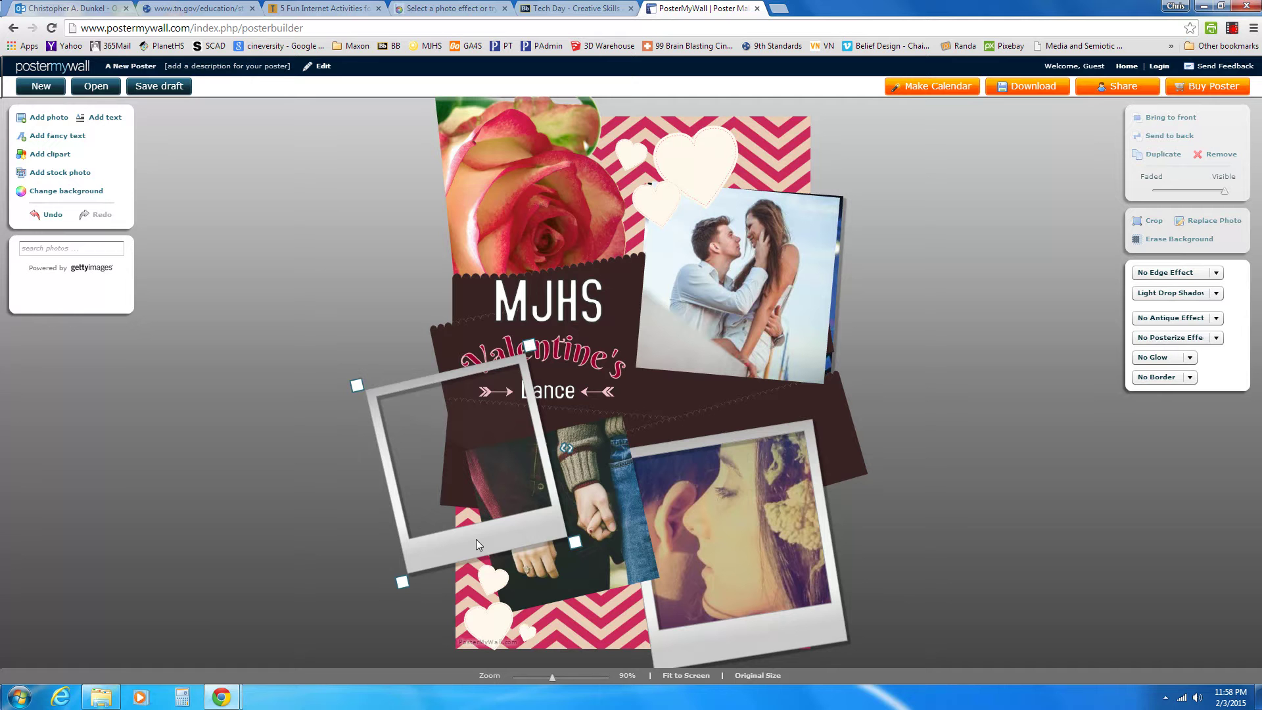
left_click(619, 575)
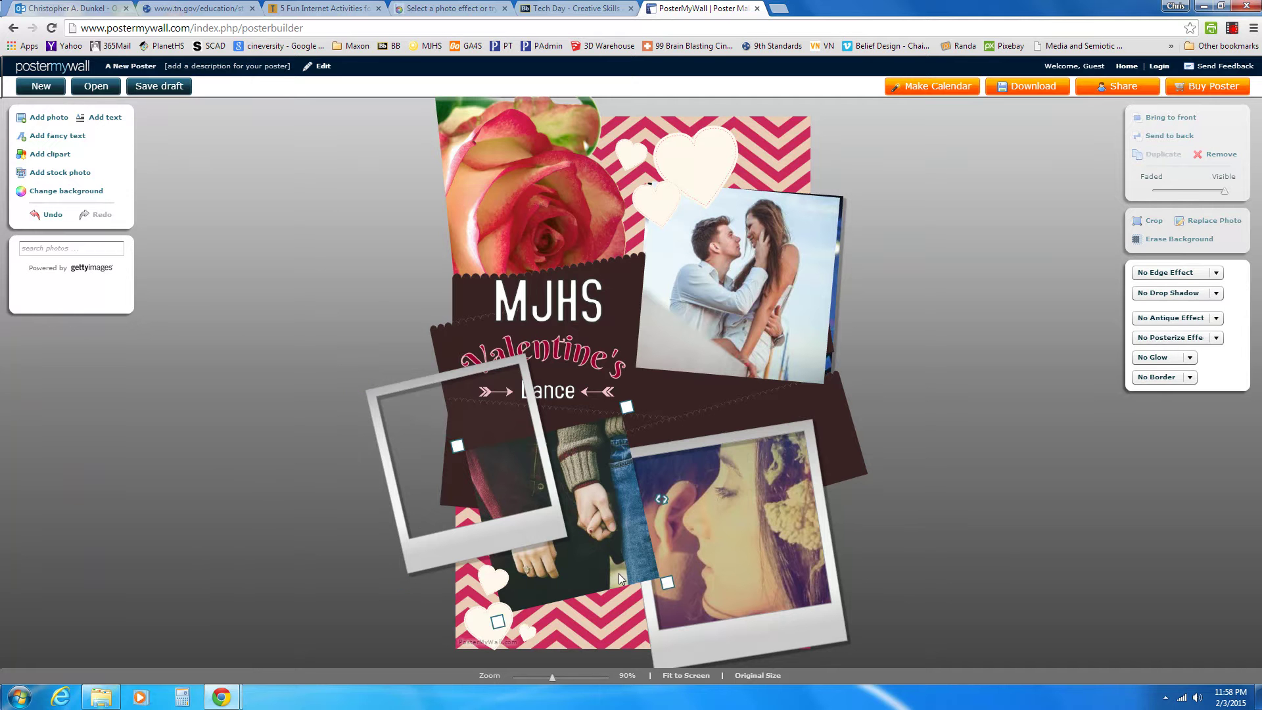
mouse_move(483, 539)
left_mouse_down()
mouse_move(581, 572)
mouse_move(475, 558)
left_mouse_up()
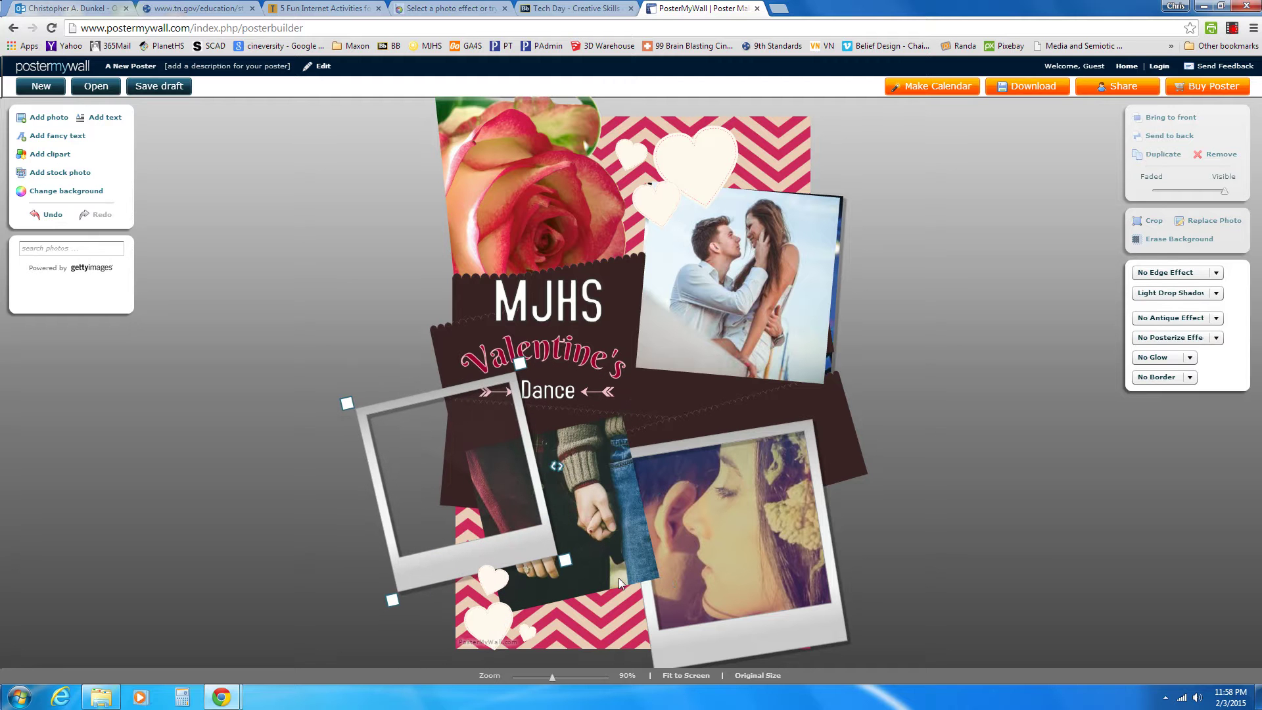
left_click(829, 353)
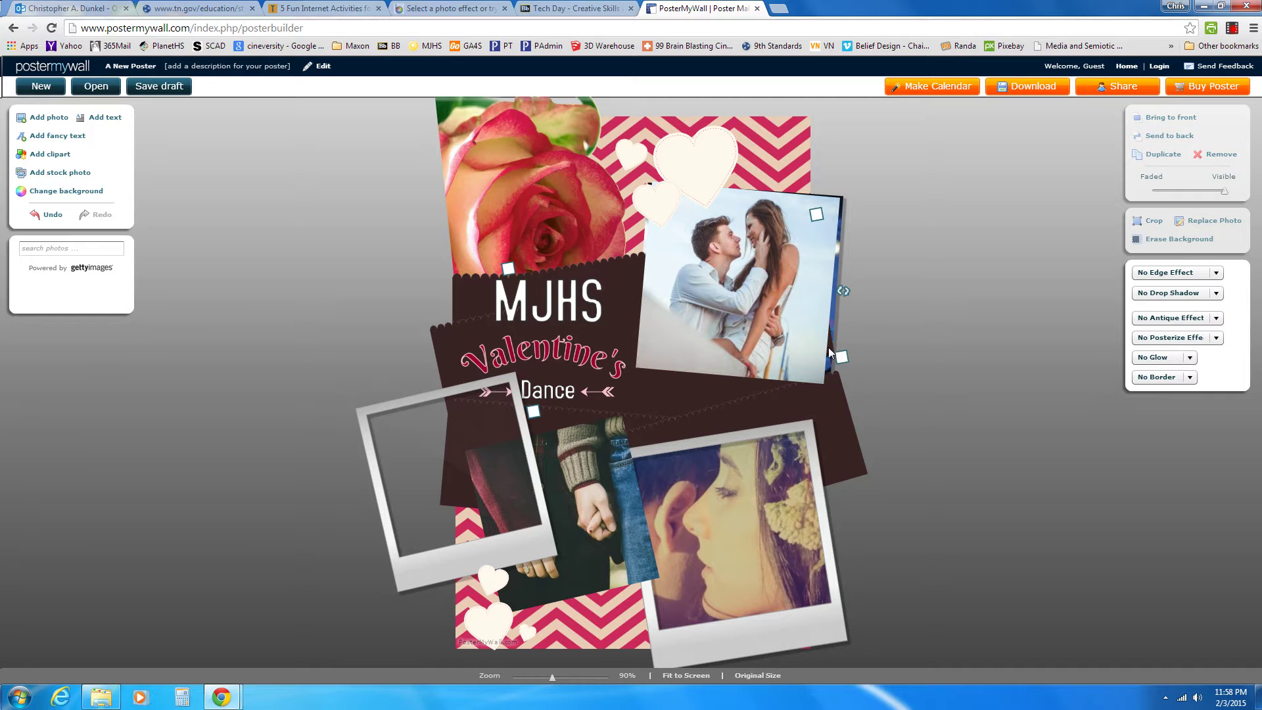
left_click(723, 352)
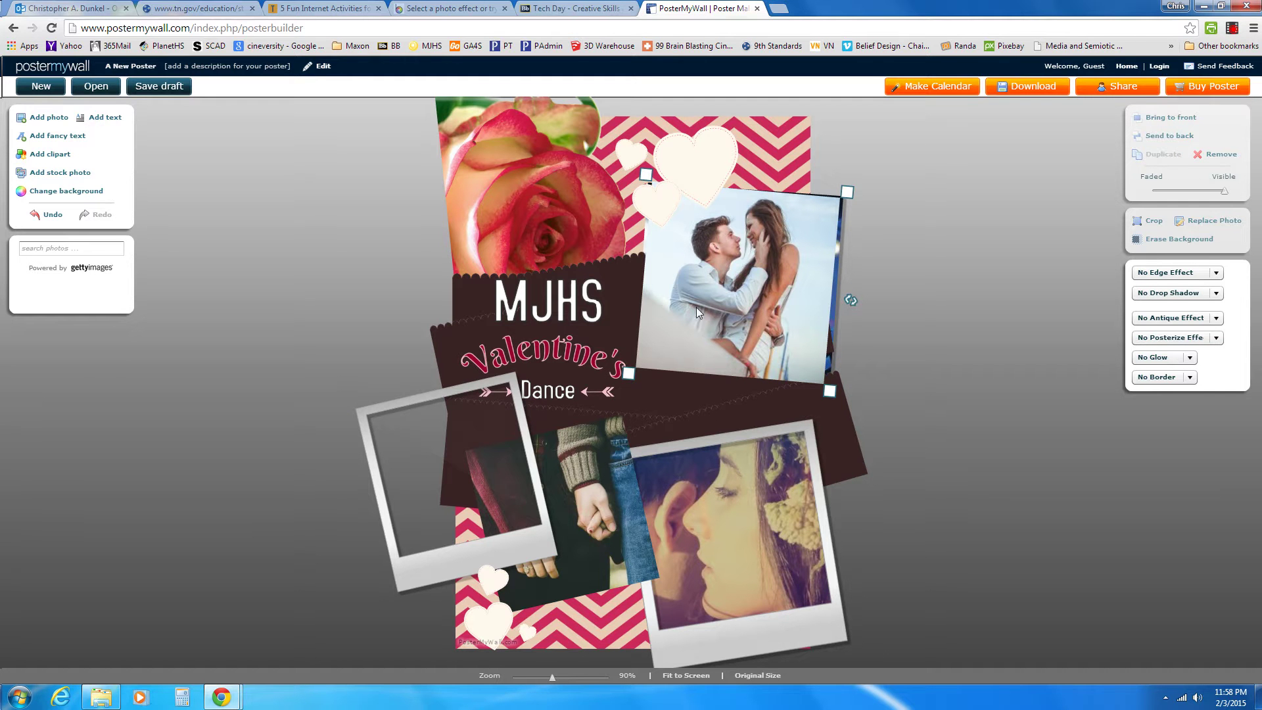
Remove the couple photo and bring the concert photo to the front, nudged slightly right
left_click(1216, 157)
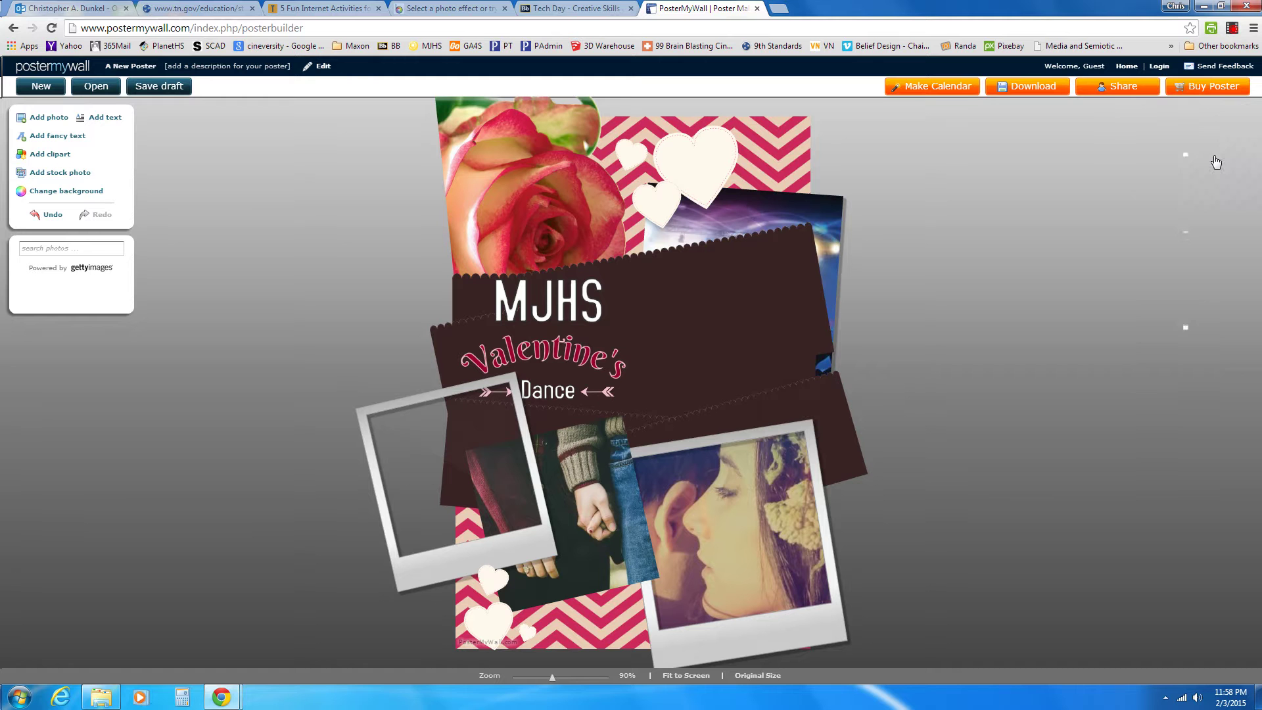
left_click(753, 205)
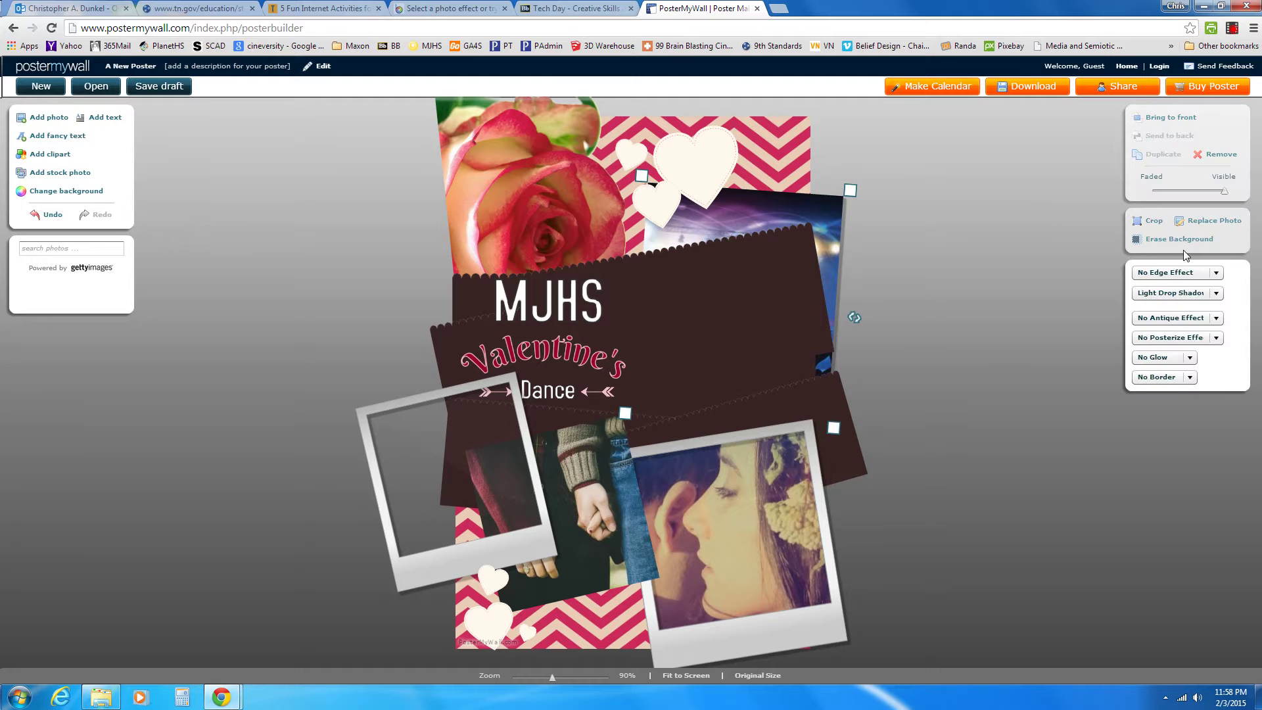
left_click(1171, 118)
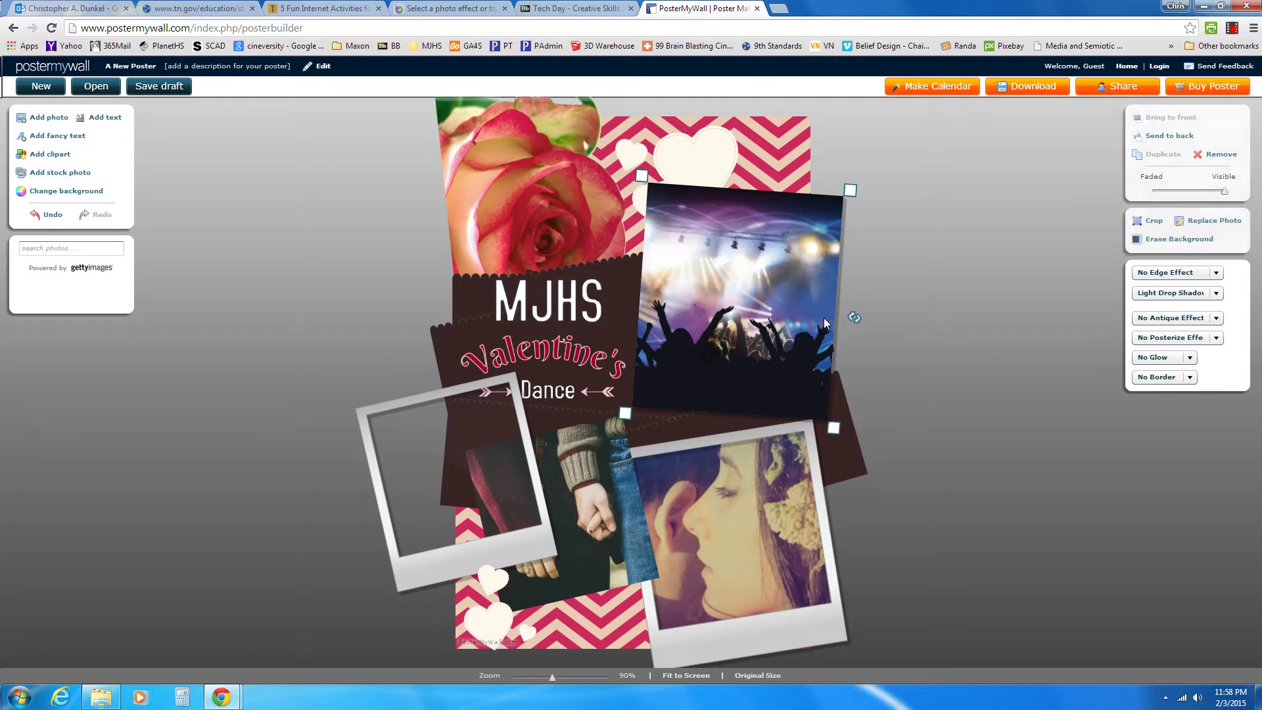
left_click_drag(739, 321, 745, 320)
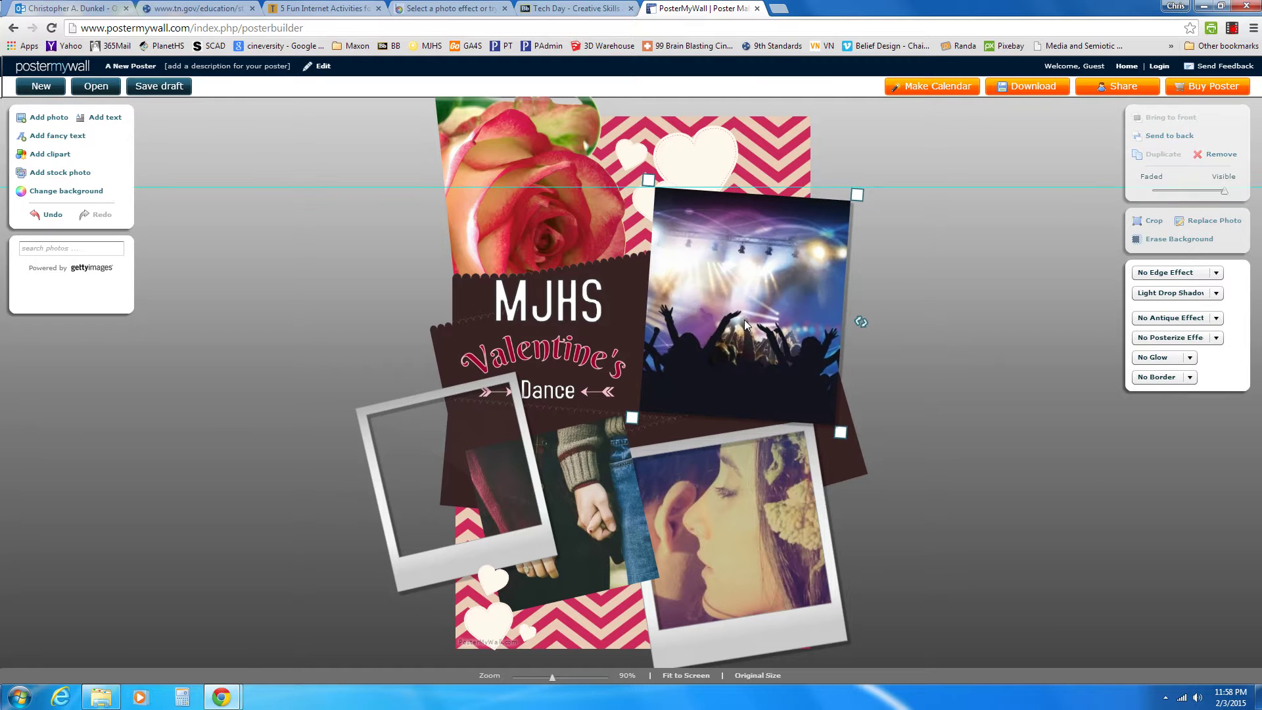
left_click(445, 574)
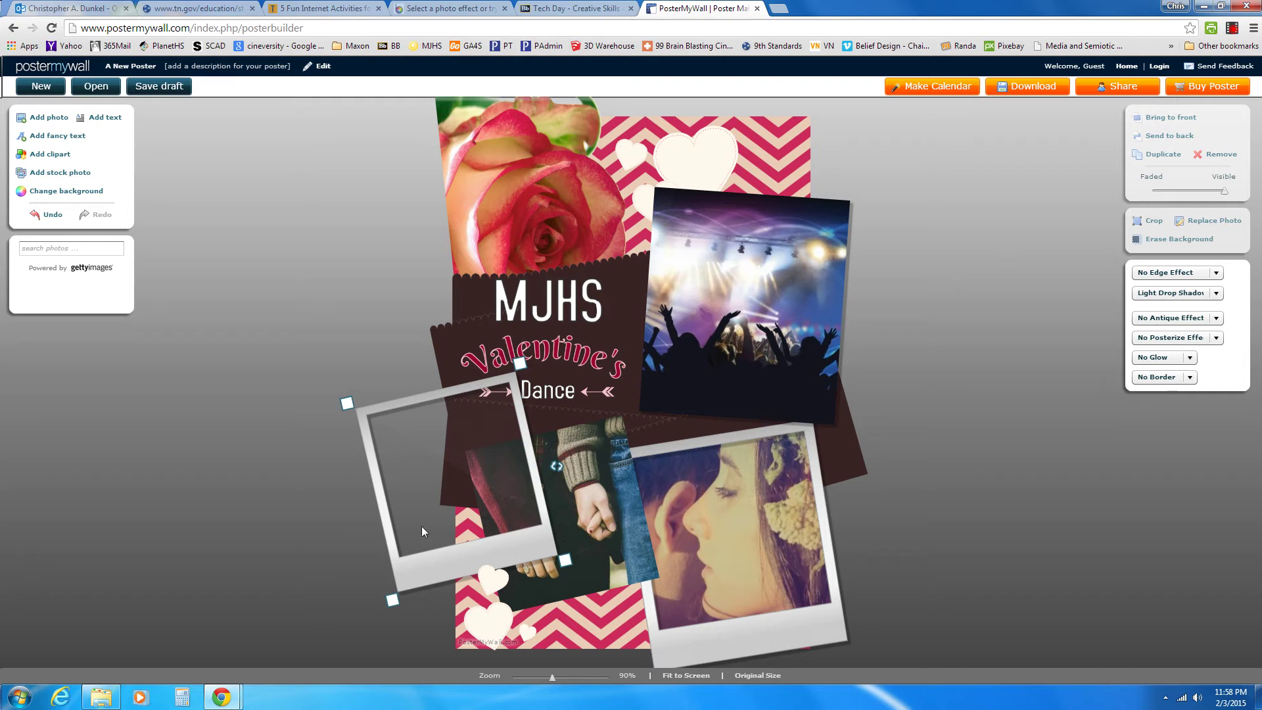
left_click(745, 339)
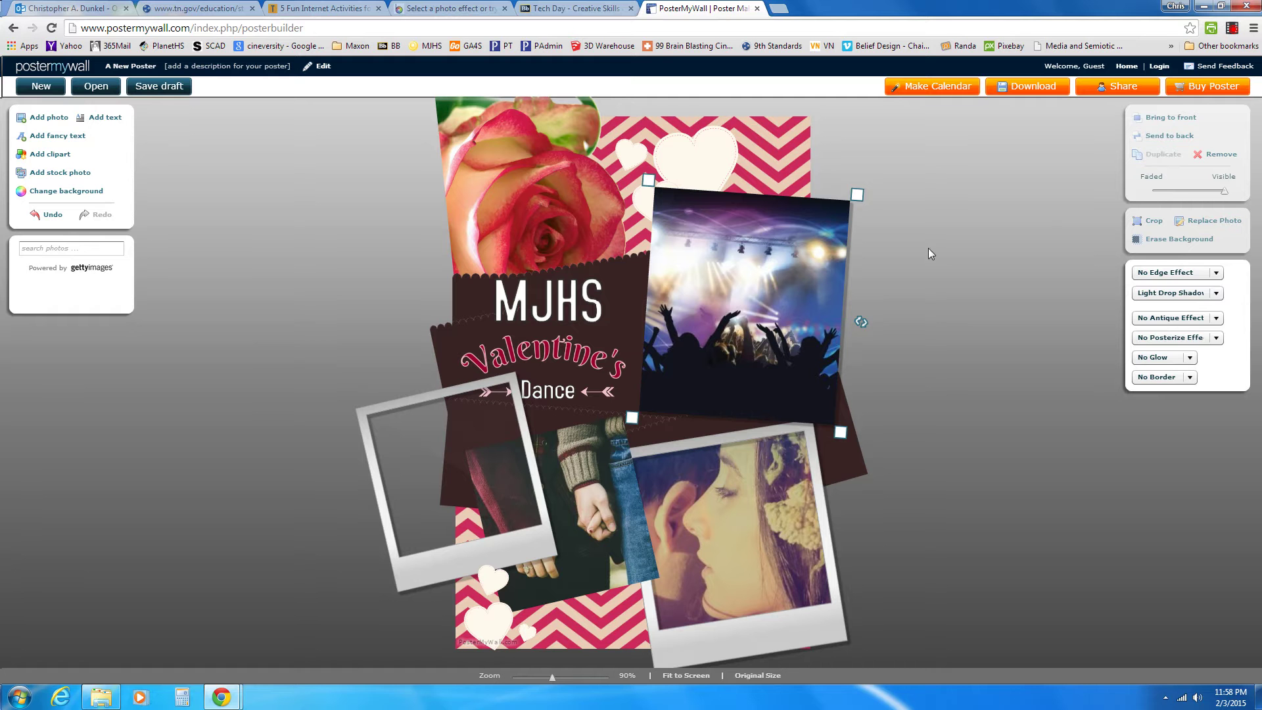
Give the concert photo a Heart Shaped Edge and move it slightly left and down
left_click(1216, 274)
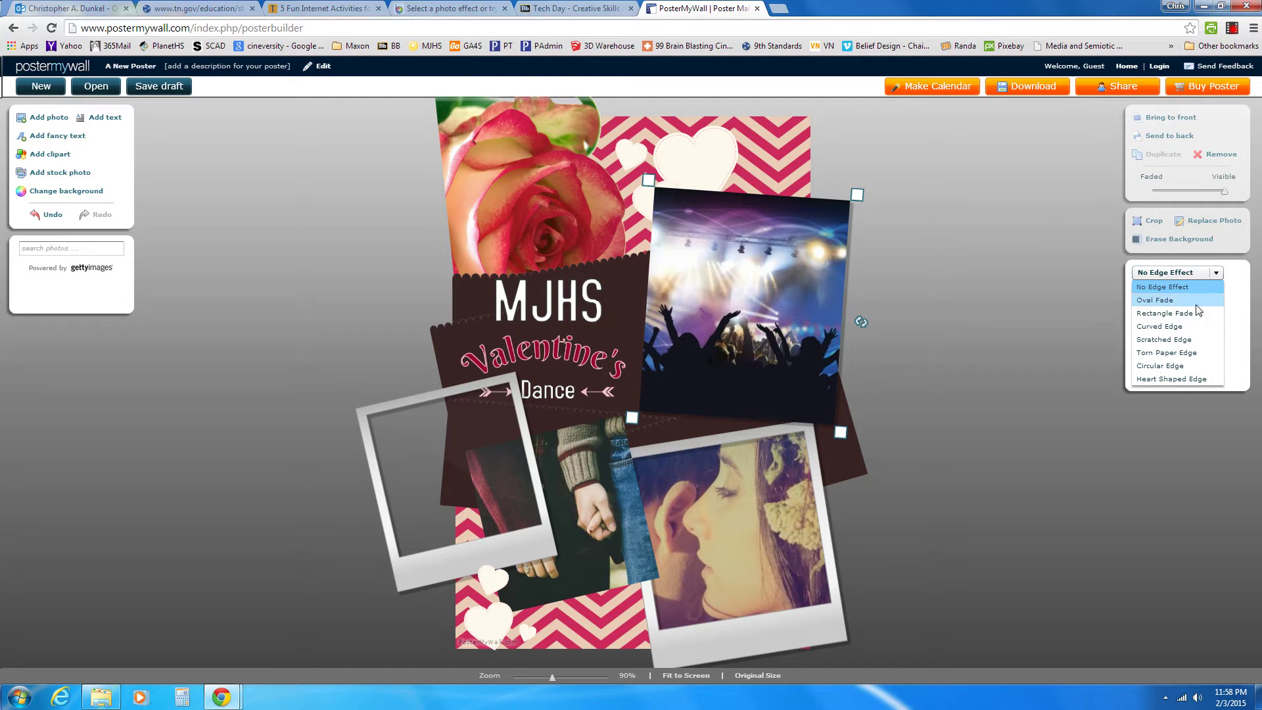
left_click(1172, 379)
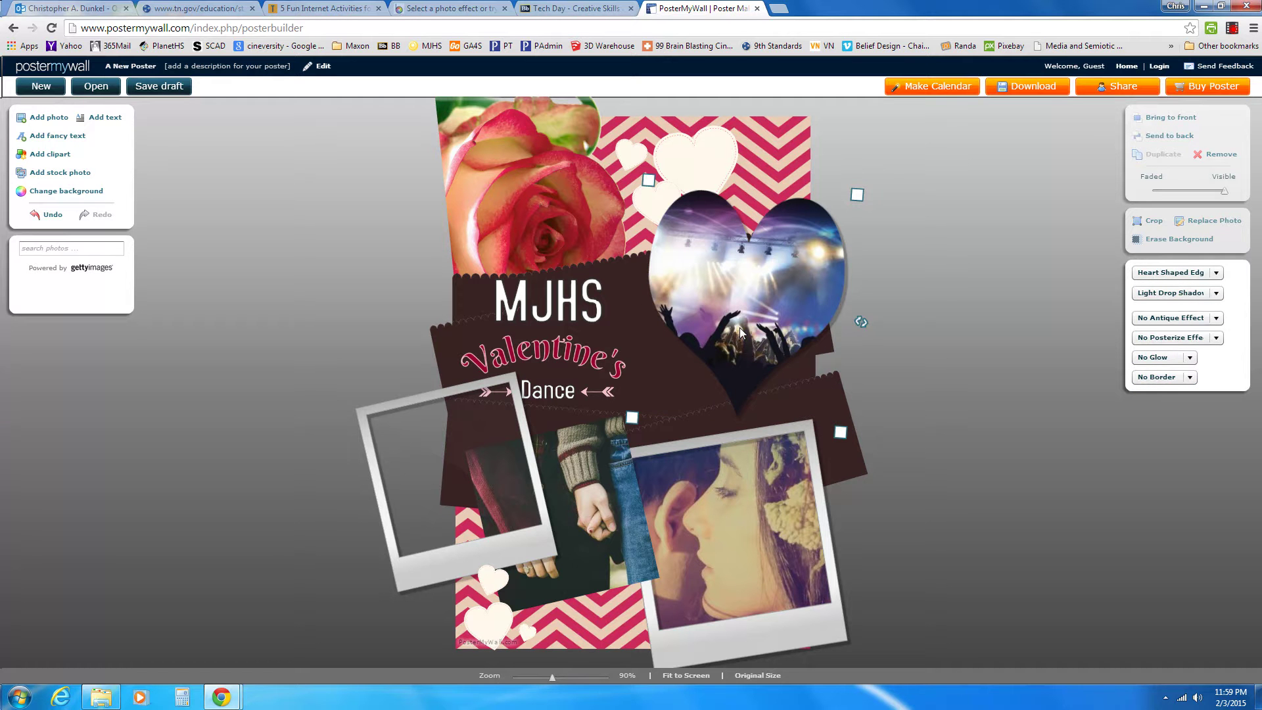
left_click_drag(740, 328, 722, 339)
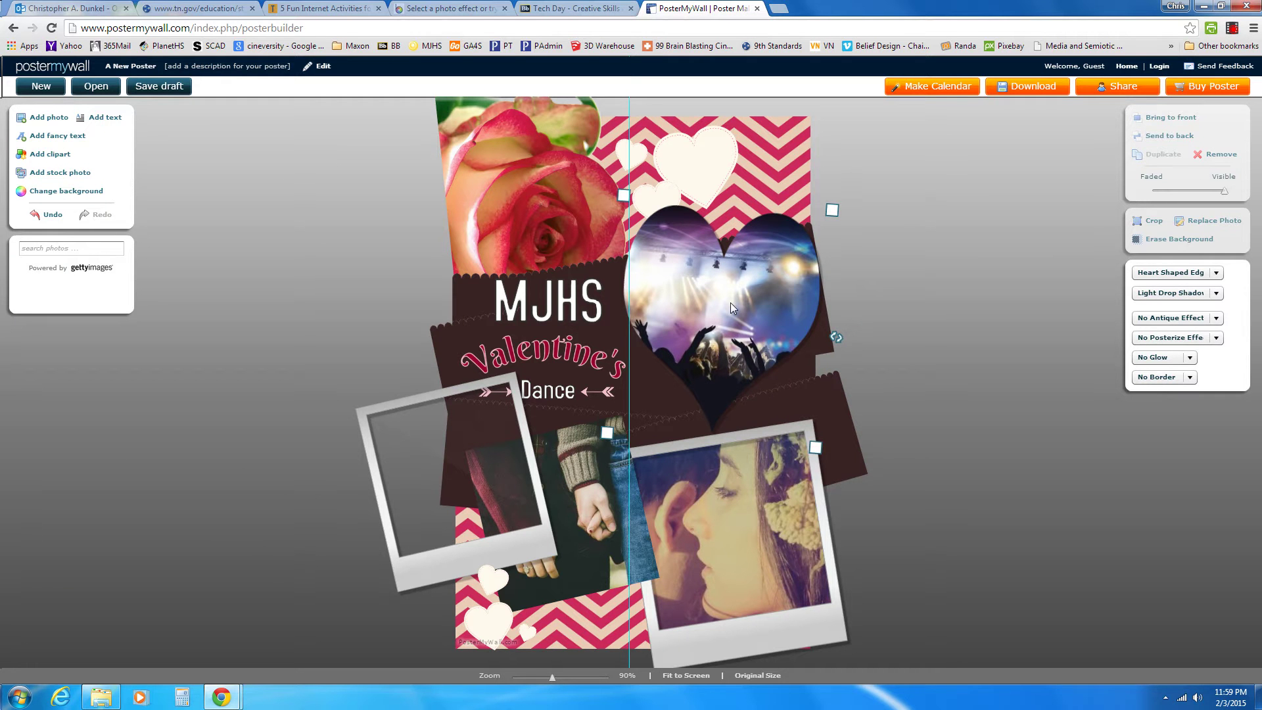
left_click(594, 511)
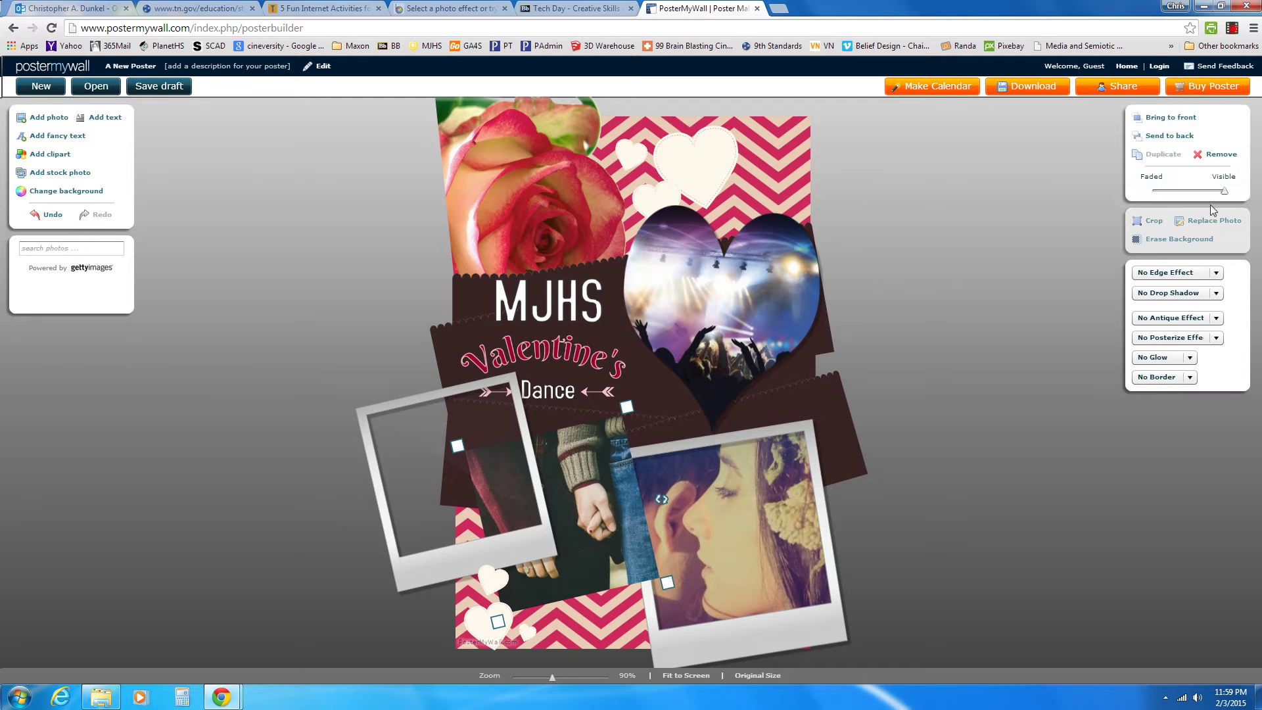
Replace the hands photo via a Pixabay search for 'dance', choosing the red dancer silhouette
left_click(1210, 227)
left_click(491, 205)
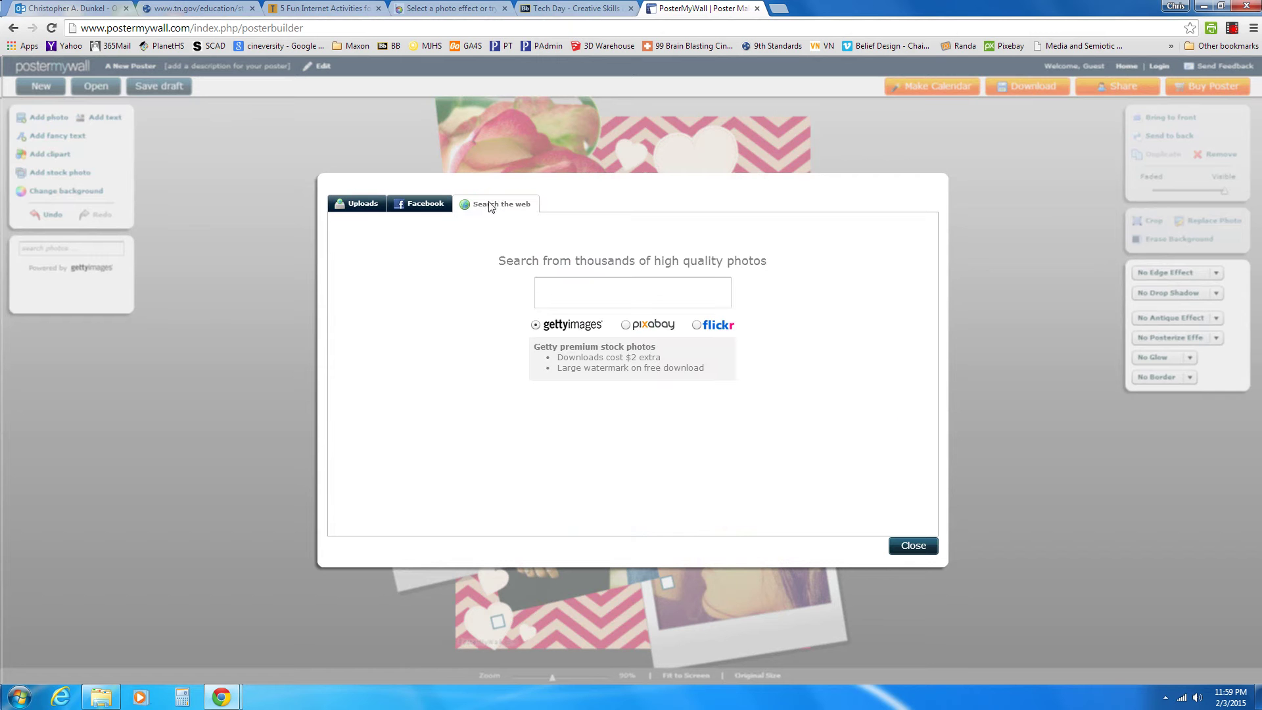
left_click(626, 324)
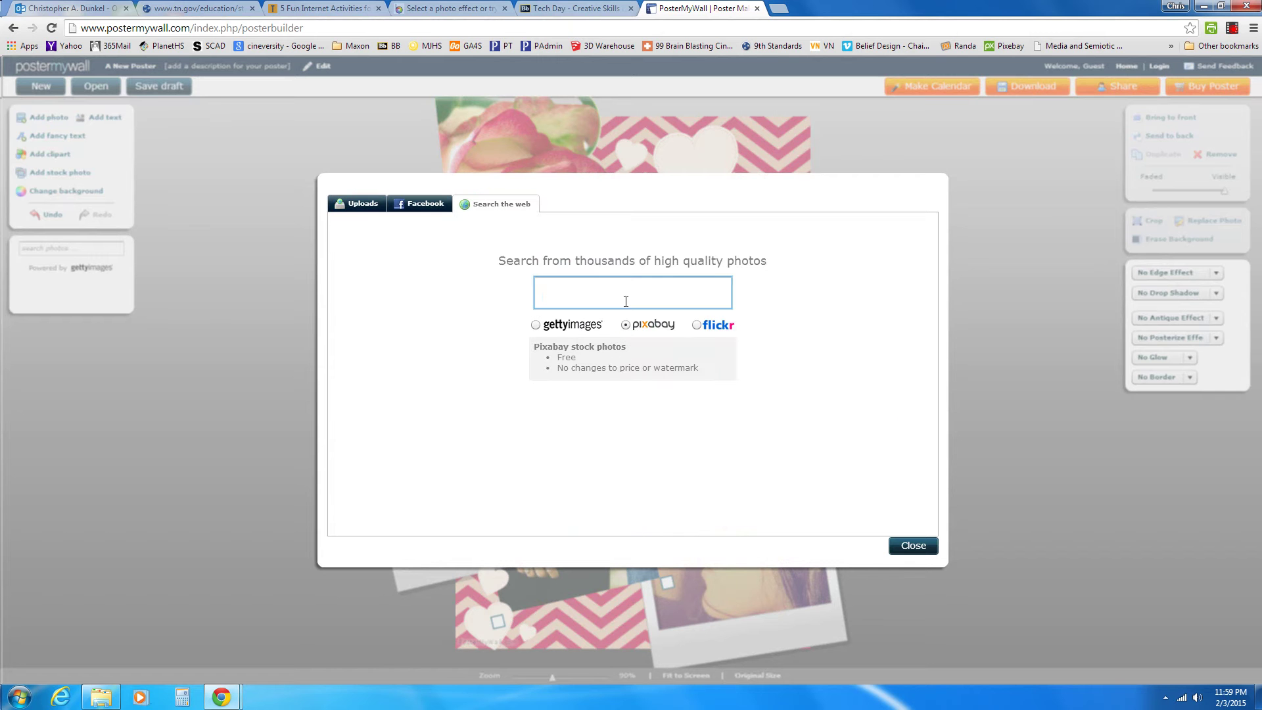
type("dfance")
key("Return")
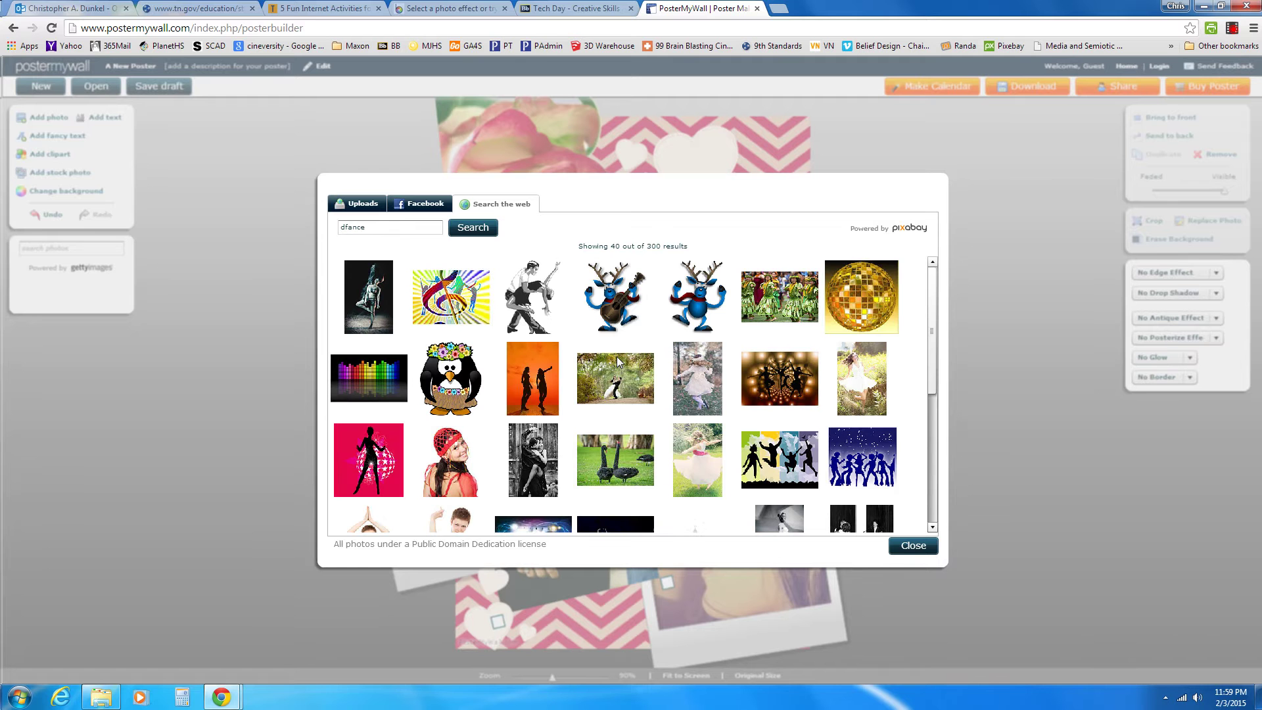
left_click(347, 227)
key("BackSpace")
key("Return")
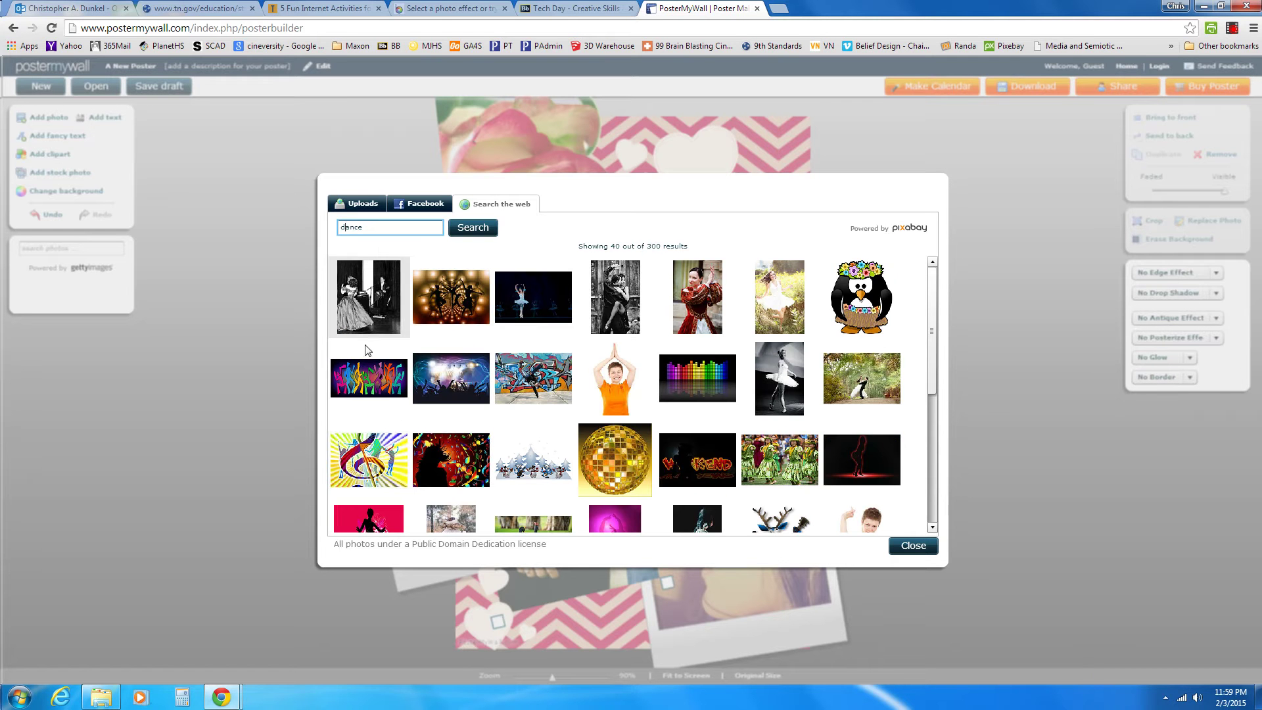
left_click(433, 459)
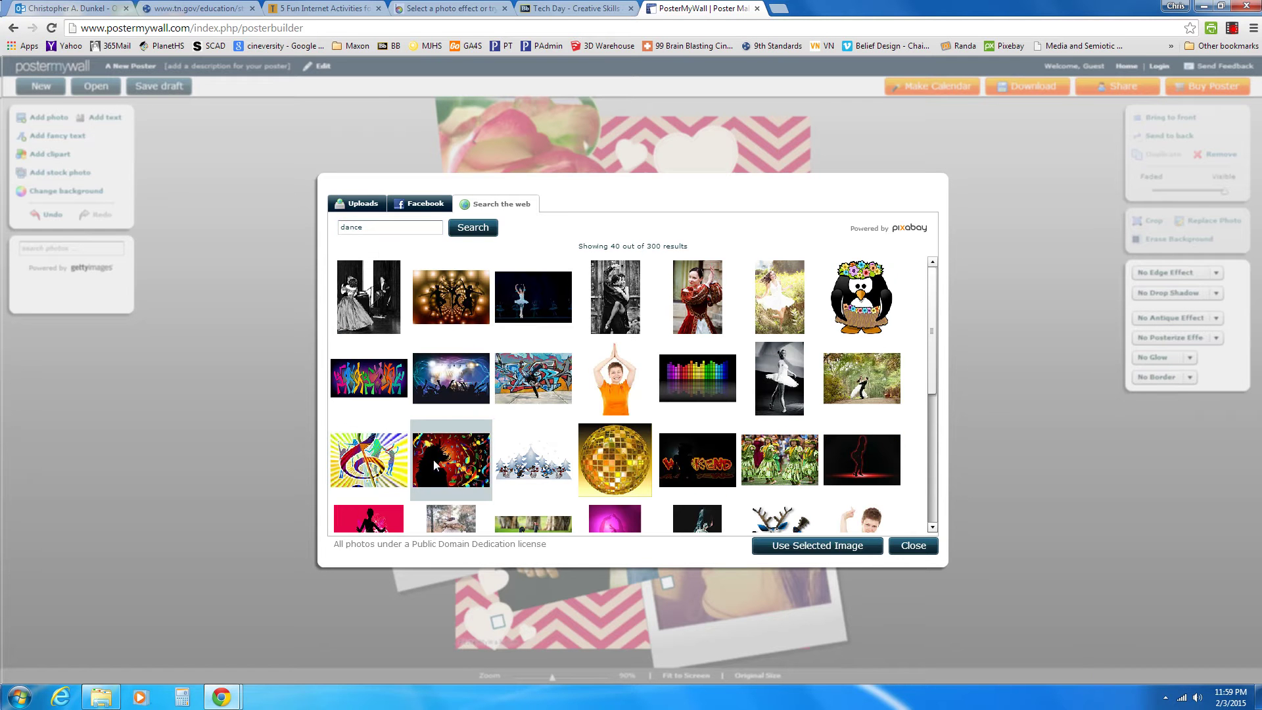
Crop the silhouette image to its left side and place it on the poster
left_click(817, 547)
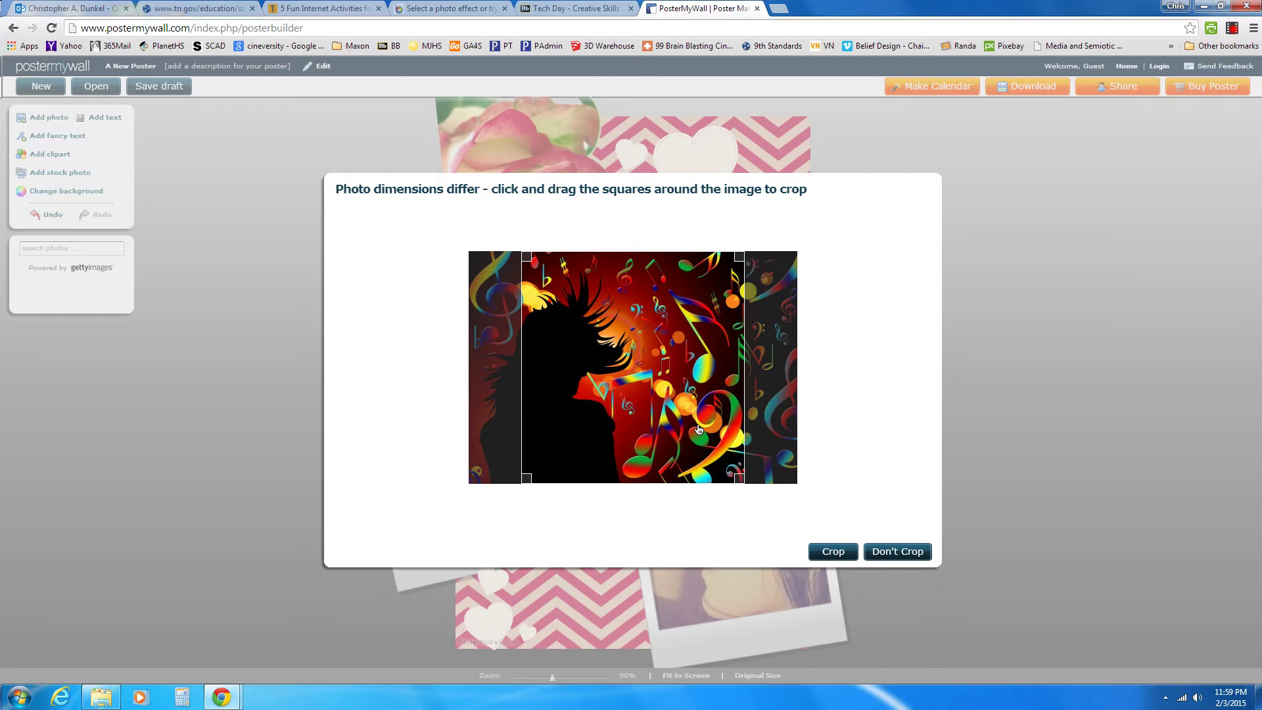
left_click_drag(699, 433, 629, 436)
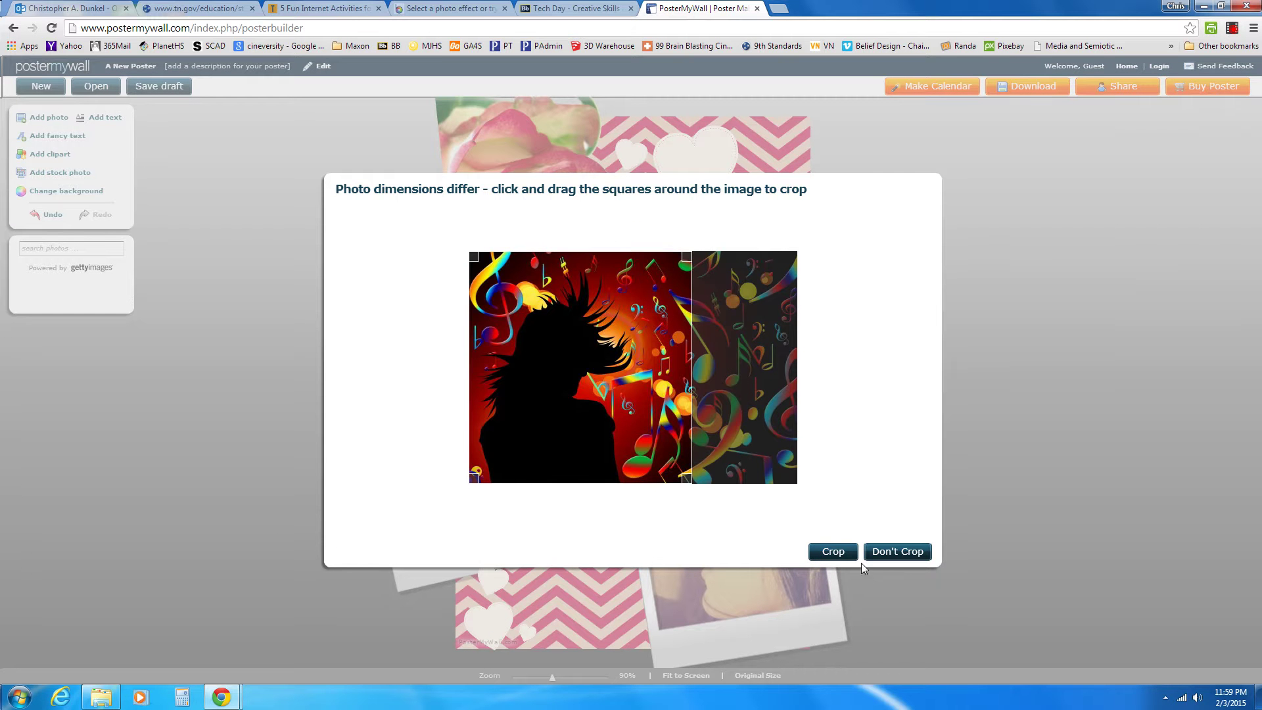
left_click(841, 556)
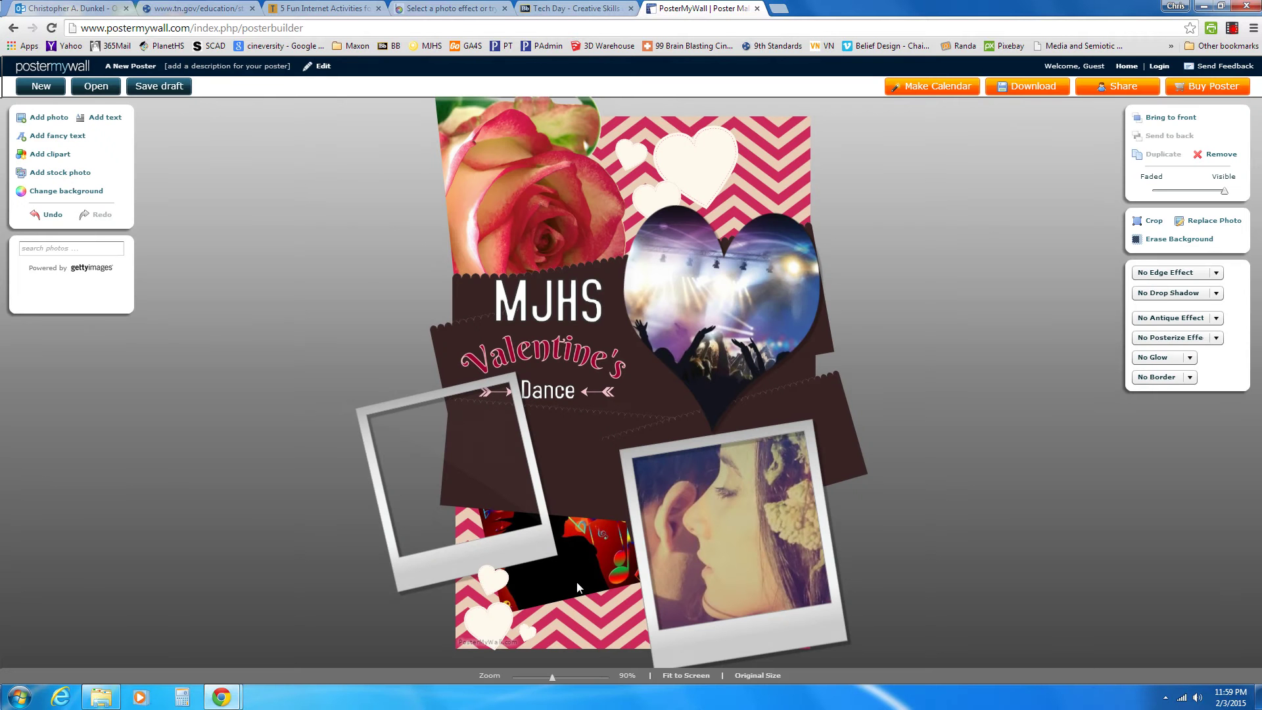
Bring the silhouette and left Polaroid frame to front, moving the frame over the silhouette
left_click_drag(577, 582, 576, 576)
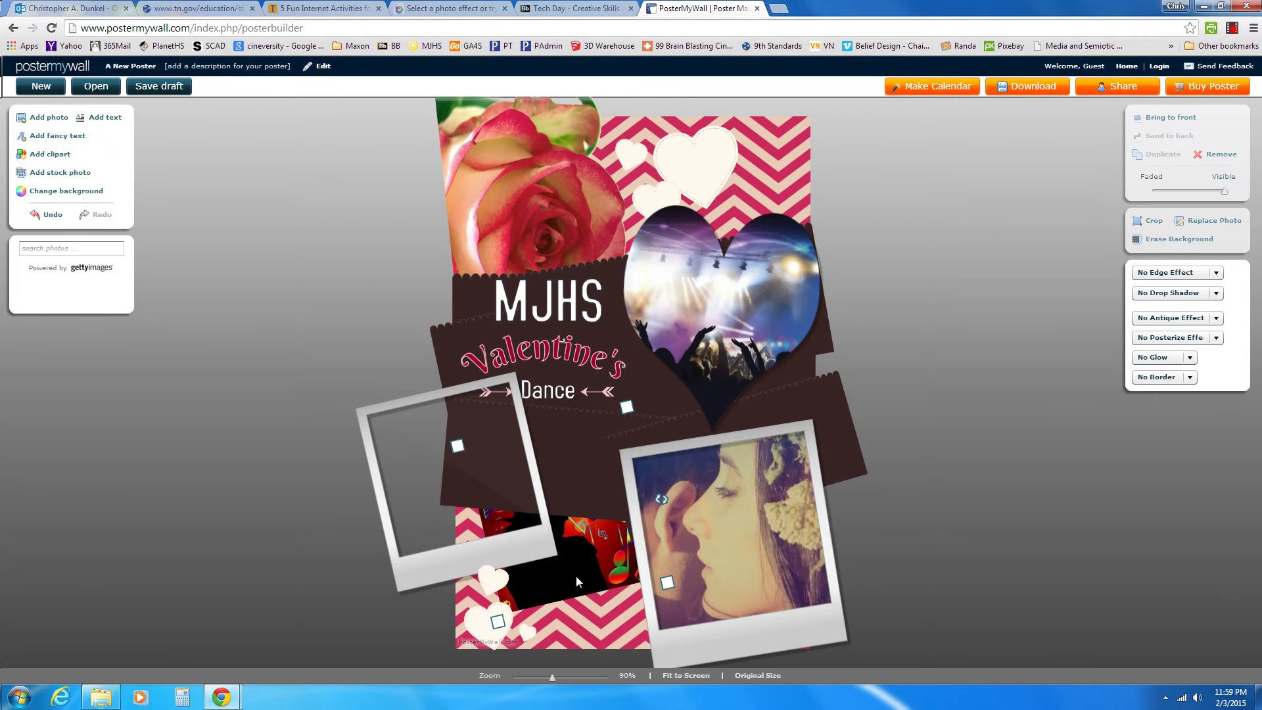
left_click(1172, 117)
left_click(443, 572)
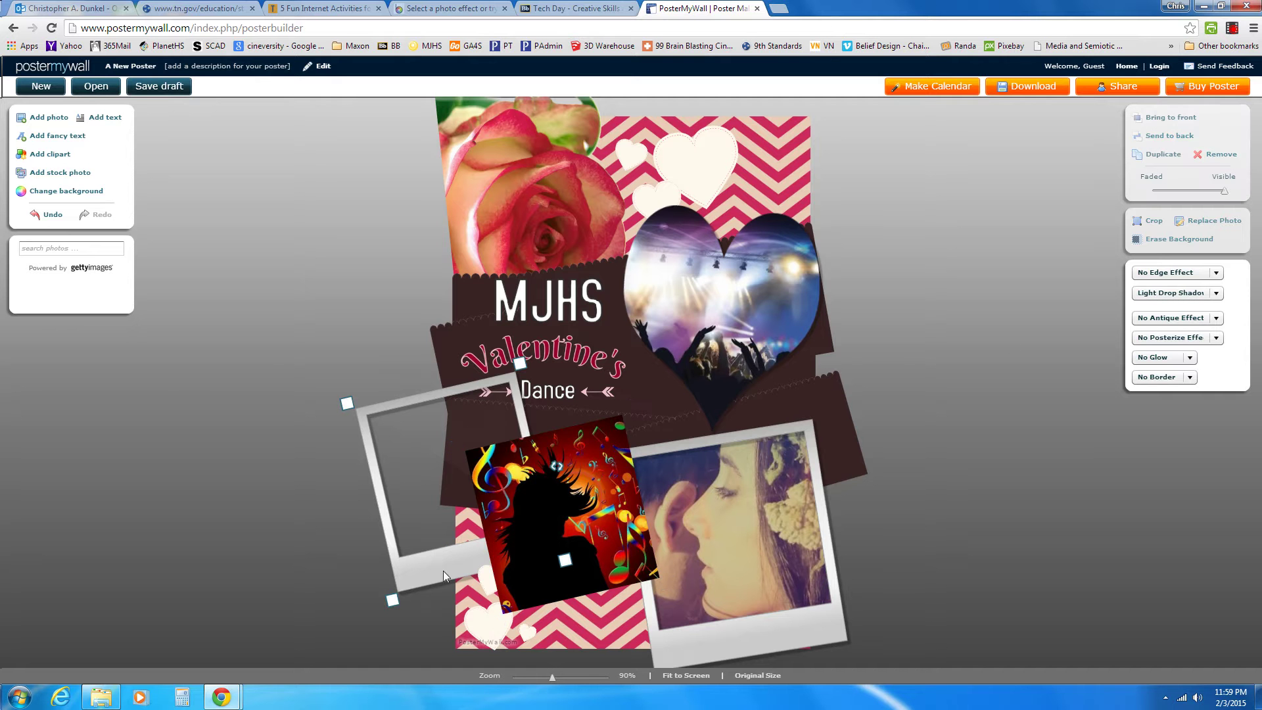
left_click(1172, 118)
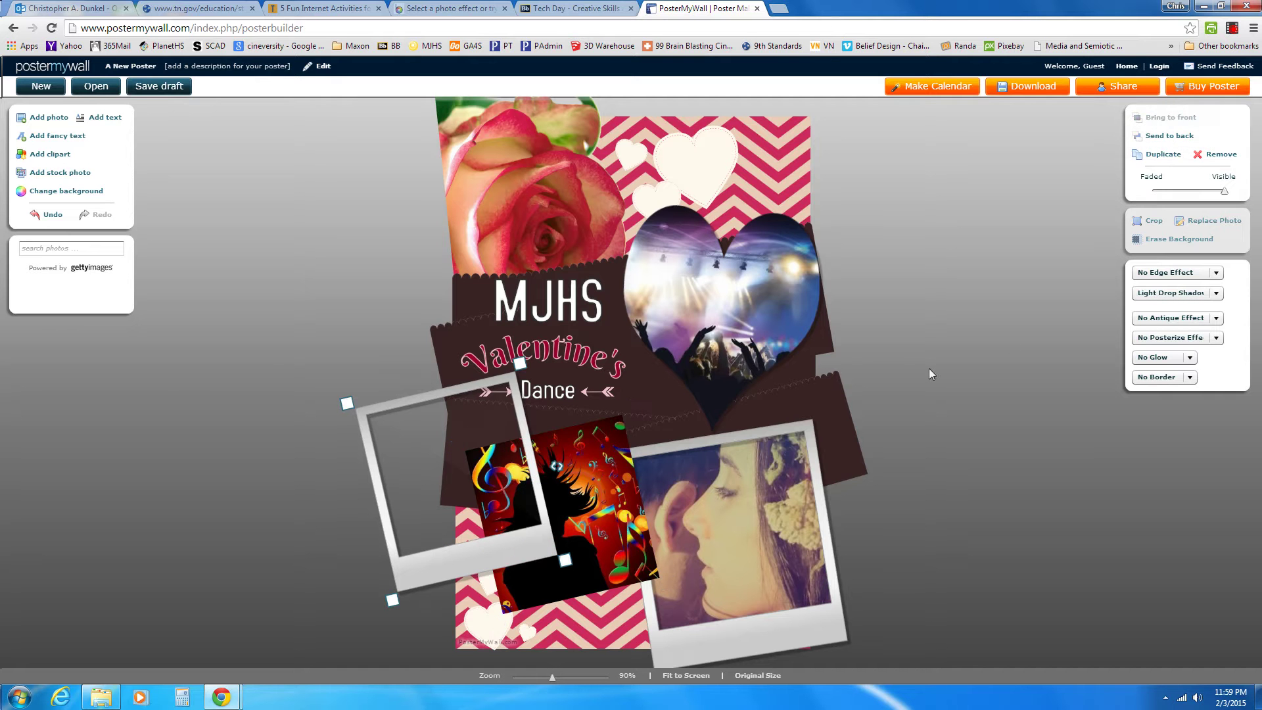
left_click_drag(458, 570, 562, 599)
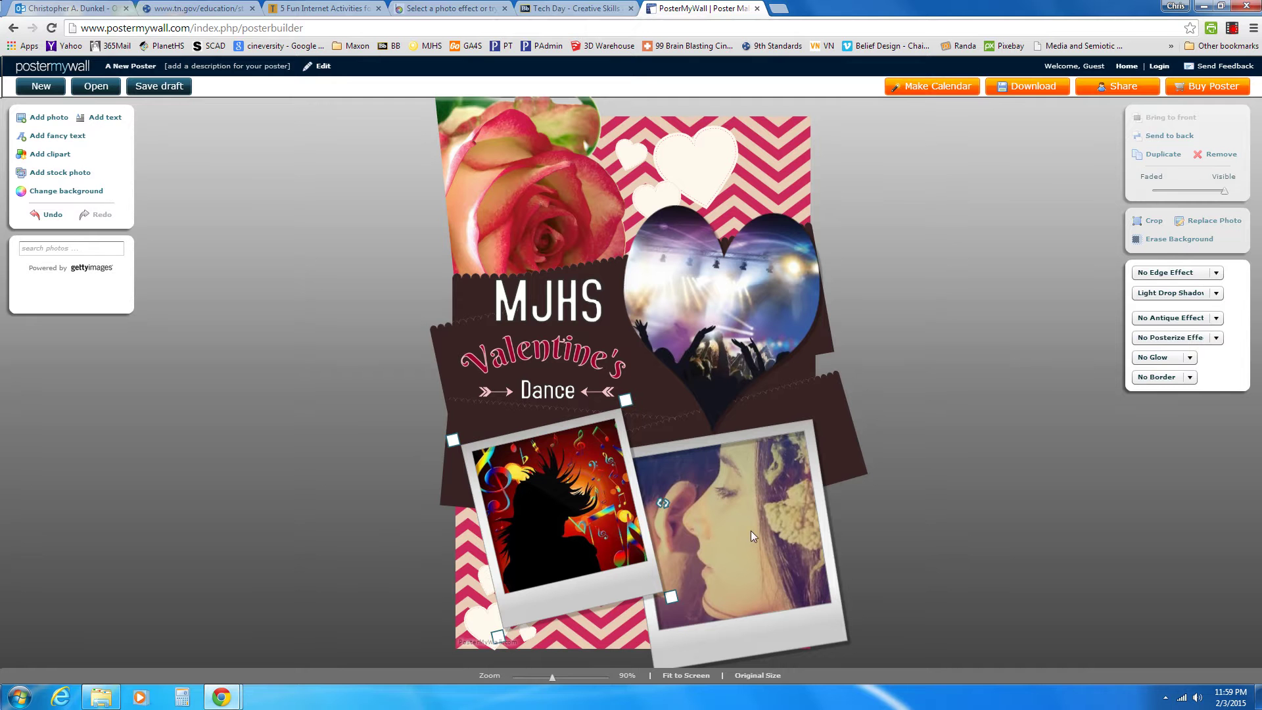
Give the heart-shaped concert photo a red Light Glow and keep No Border
left_click(677, 256)
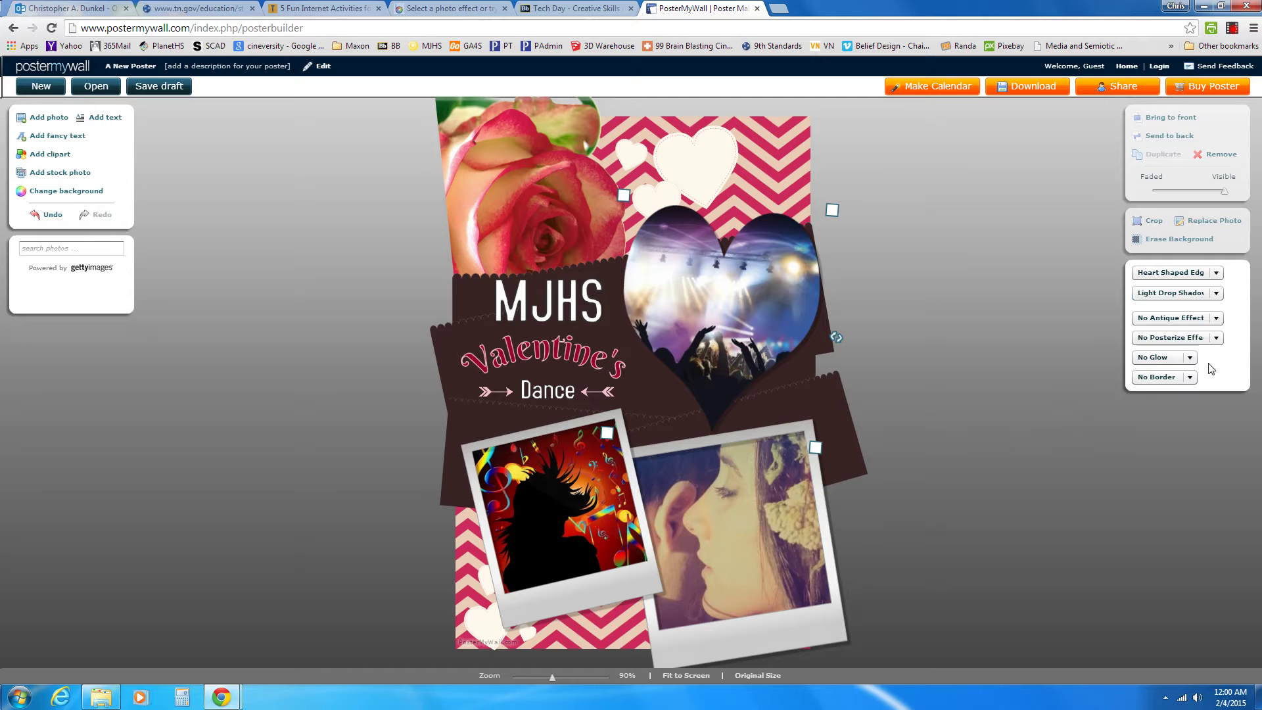
left_click(1188, 358)
left_click(1156, 384)
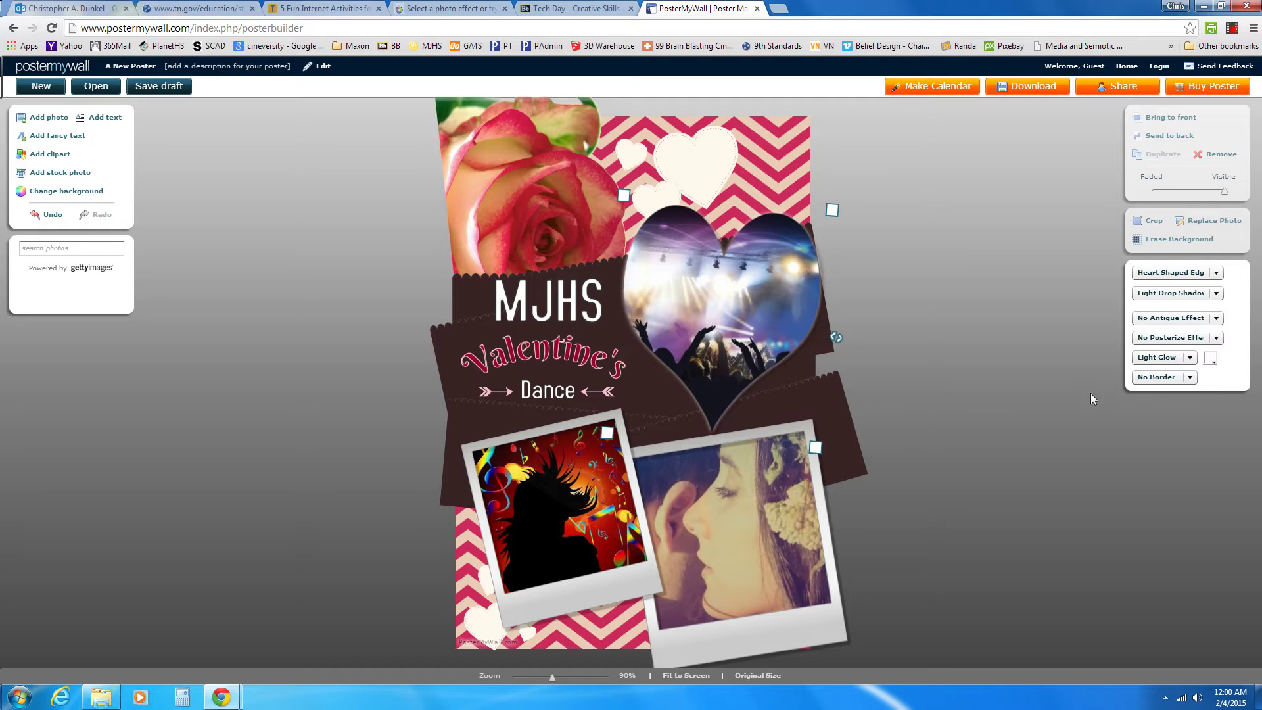
left_click(1190, 378)
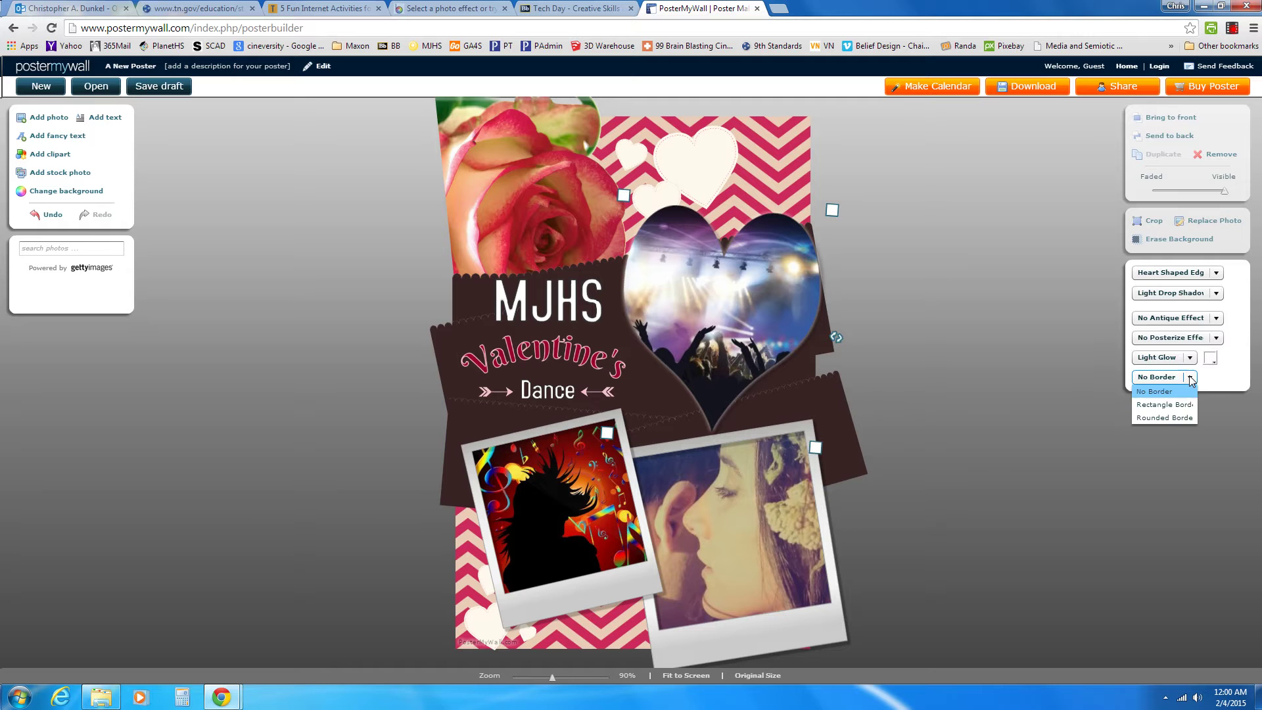
left_click(1191, 378)
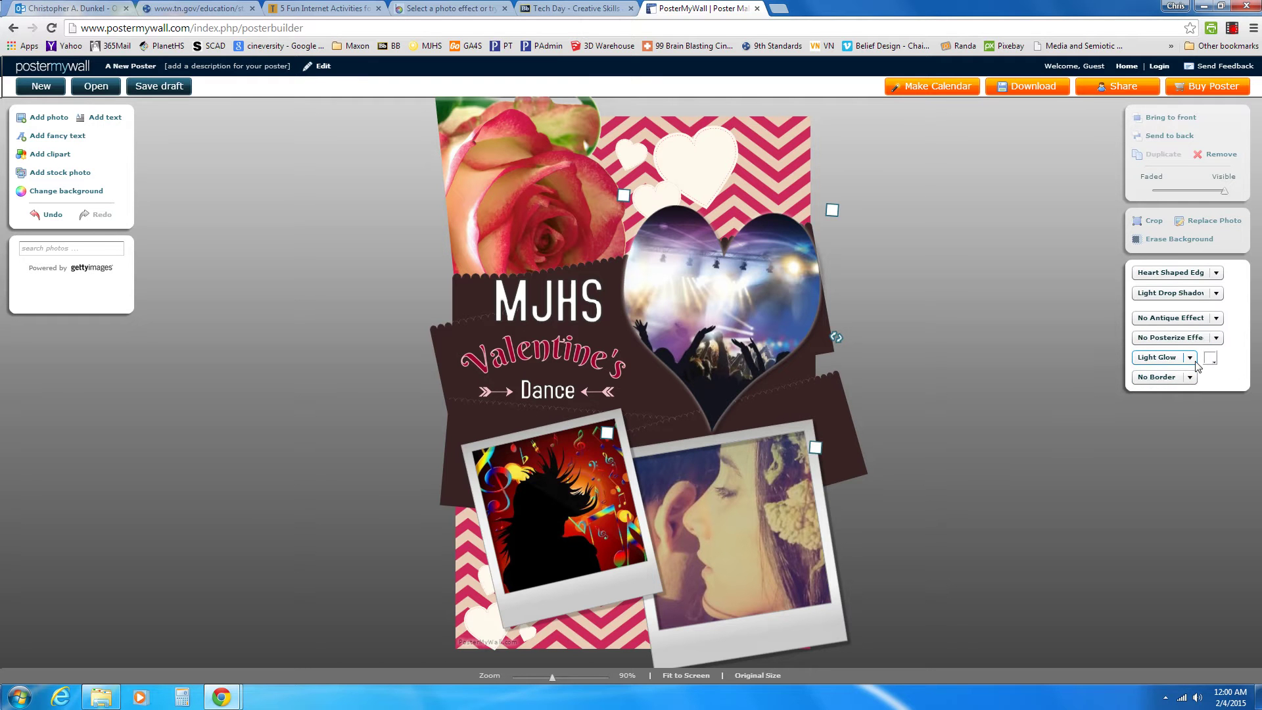
left_click(1213, 361)
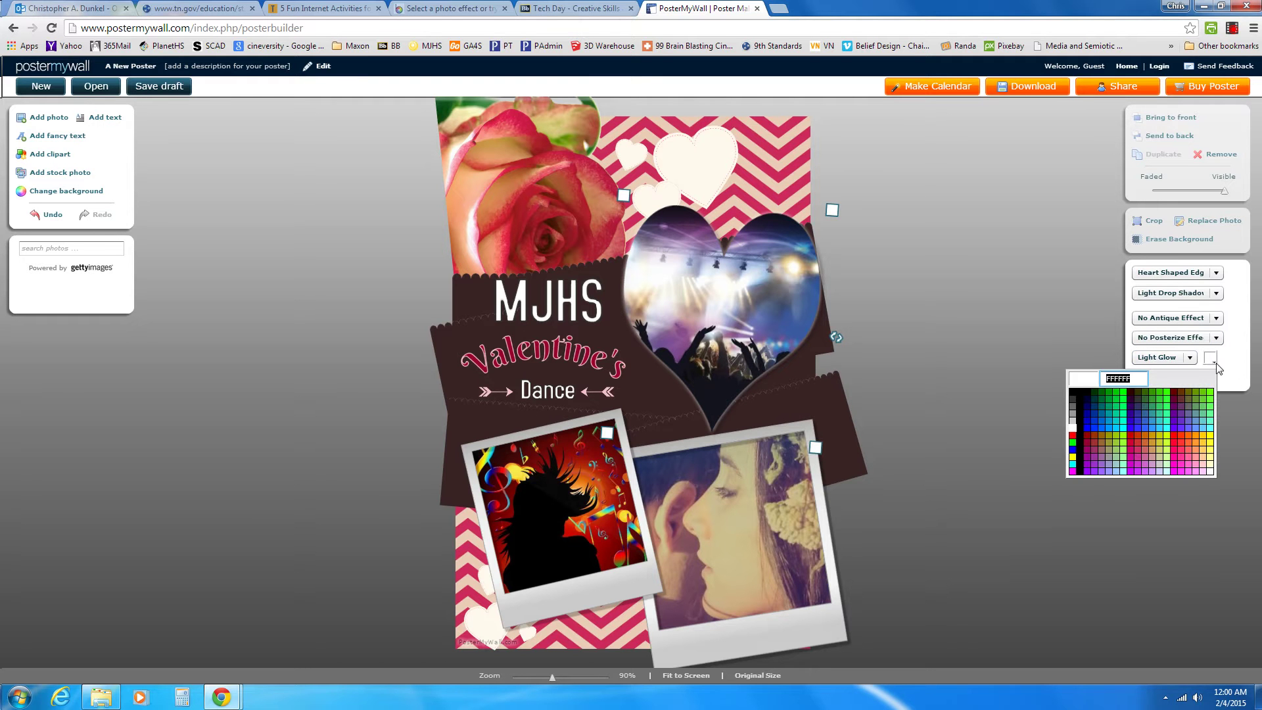
left_click(1172, 437)
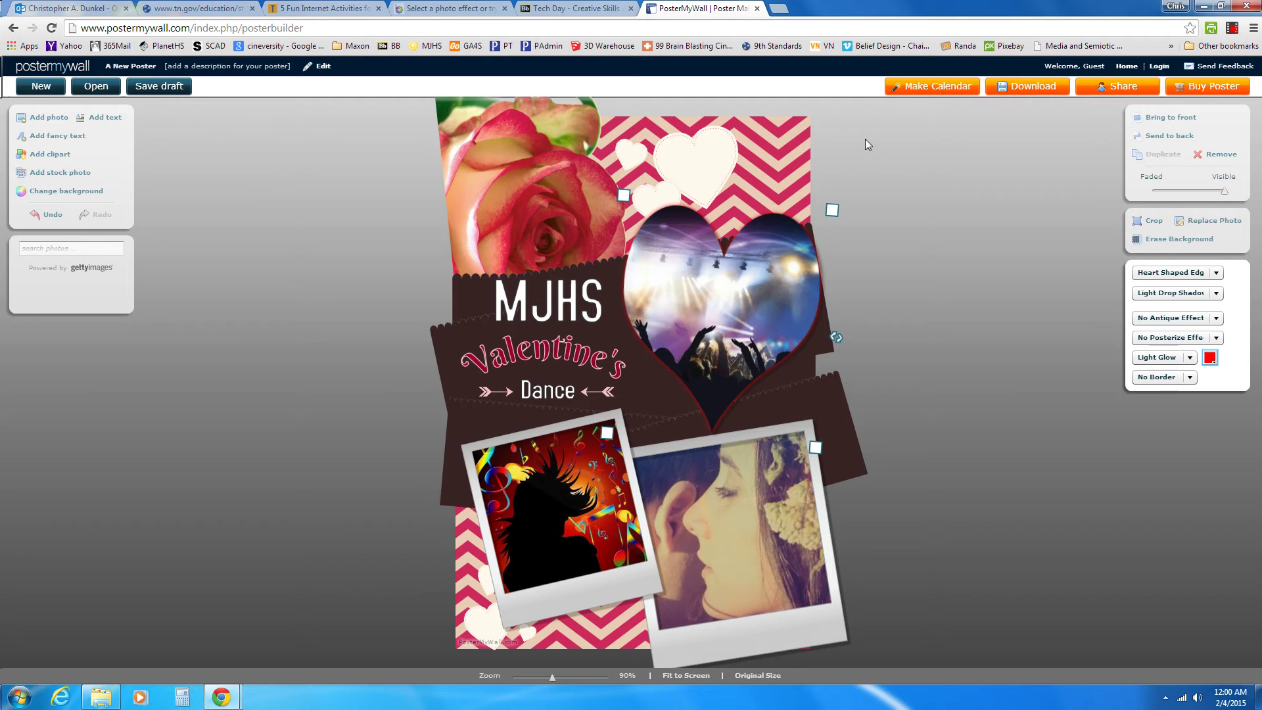
Take the FREE Download and save it to the Desktop as poster_from_postermywall.jpg
left_click(1023, 88)
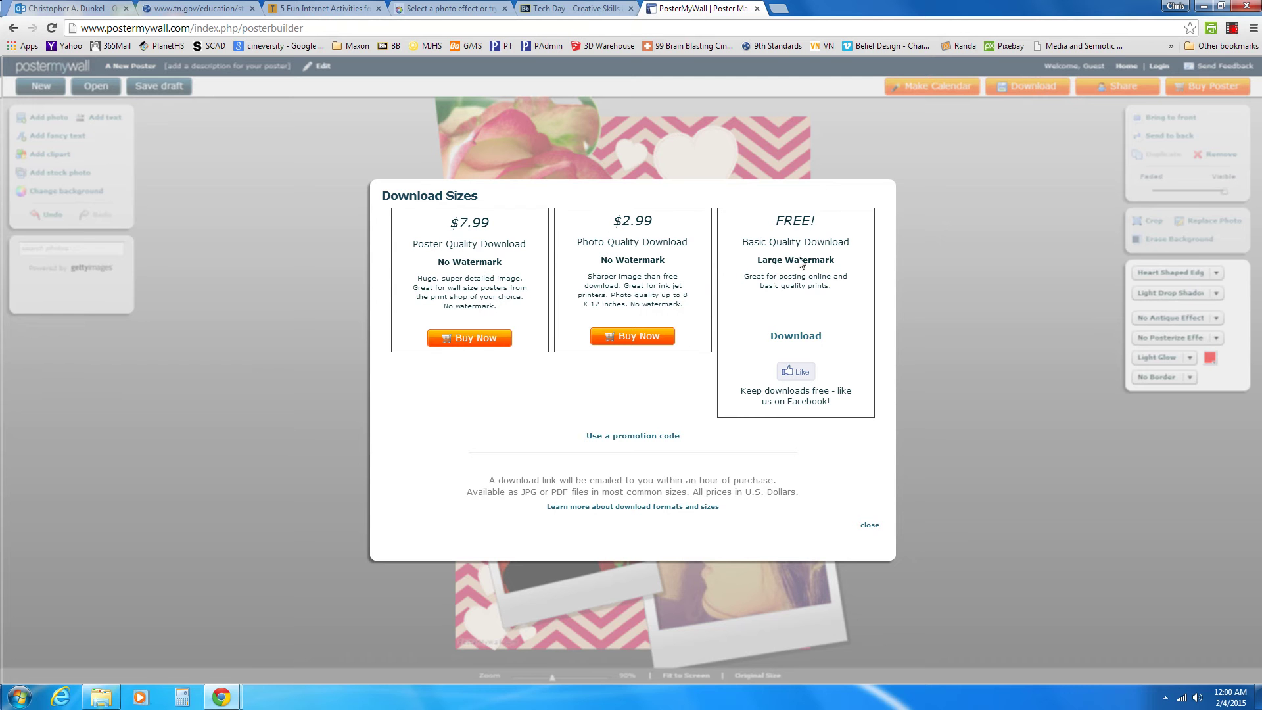
left_click(792, 336)
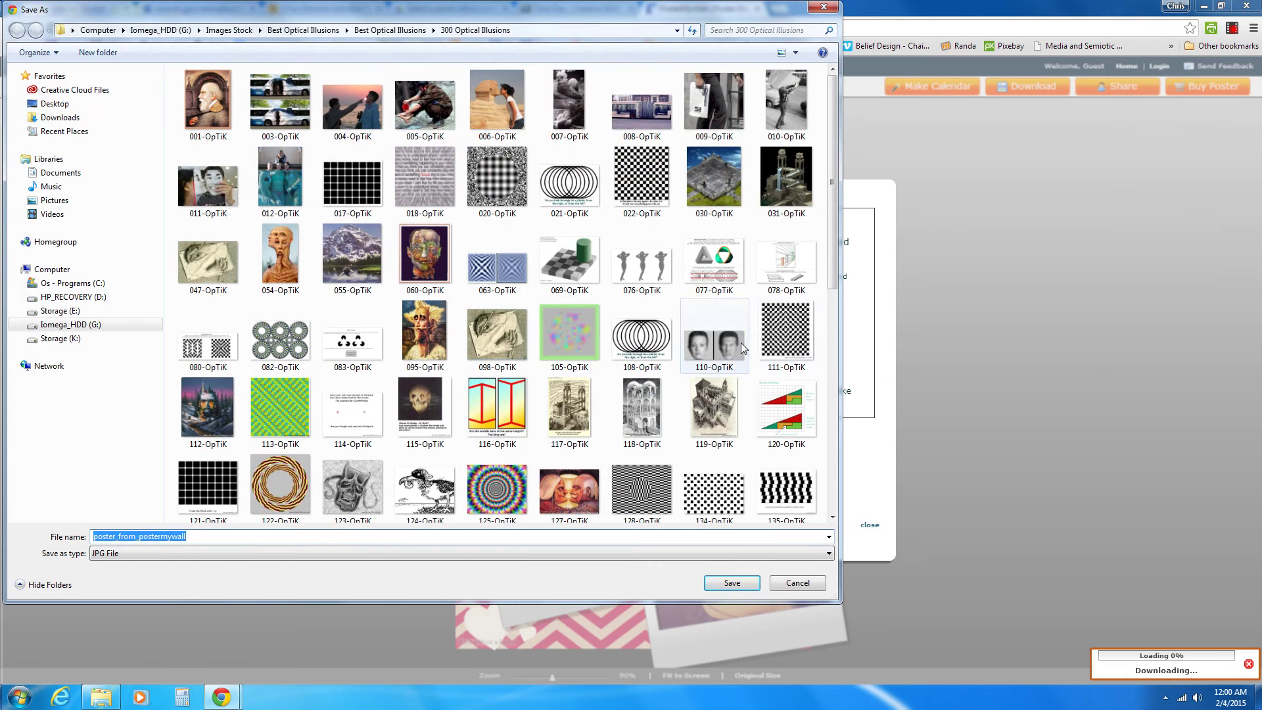
left_click(55, 104)
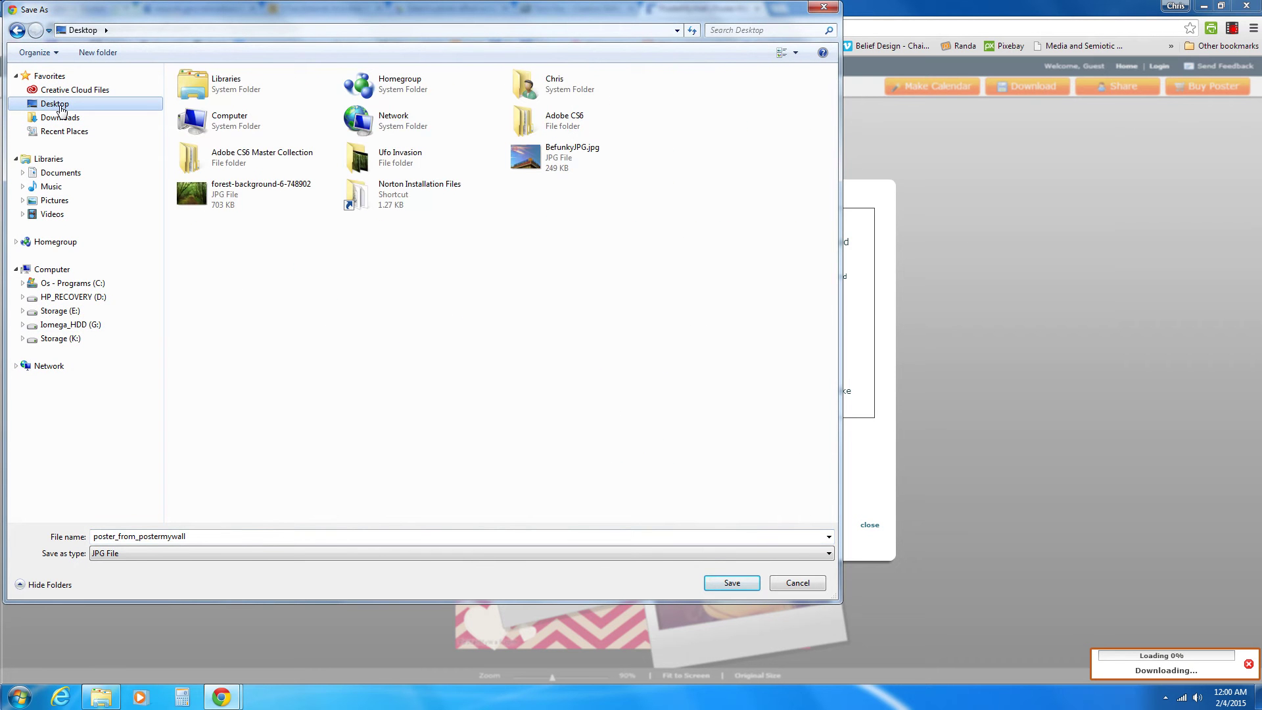
double_click(221, 536)
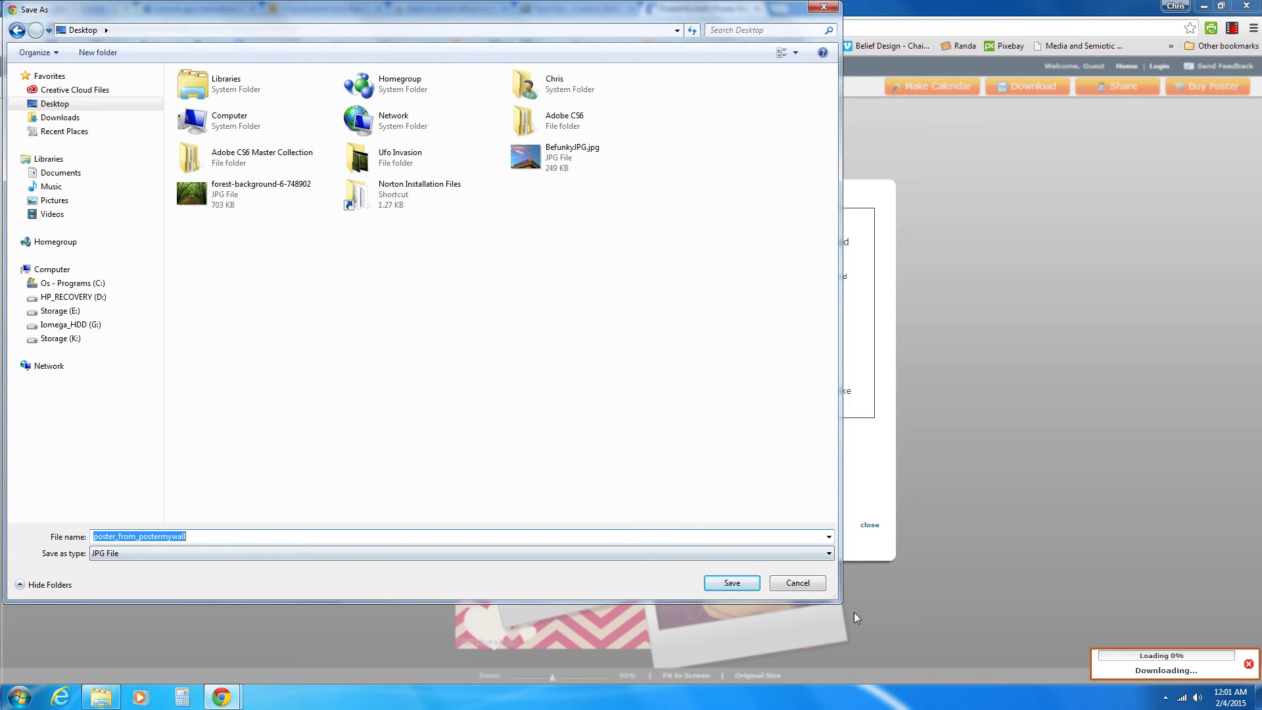
left_click(732, 584)
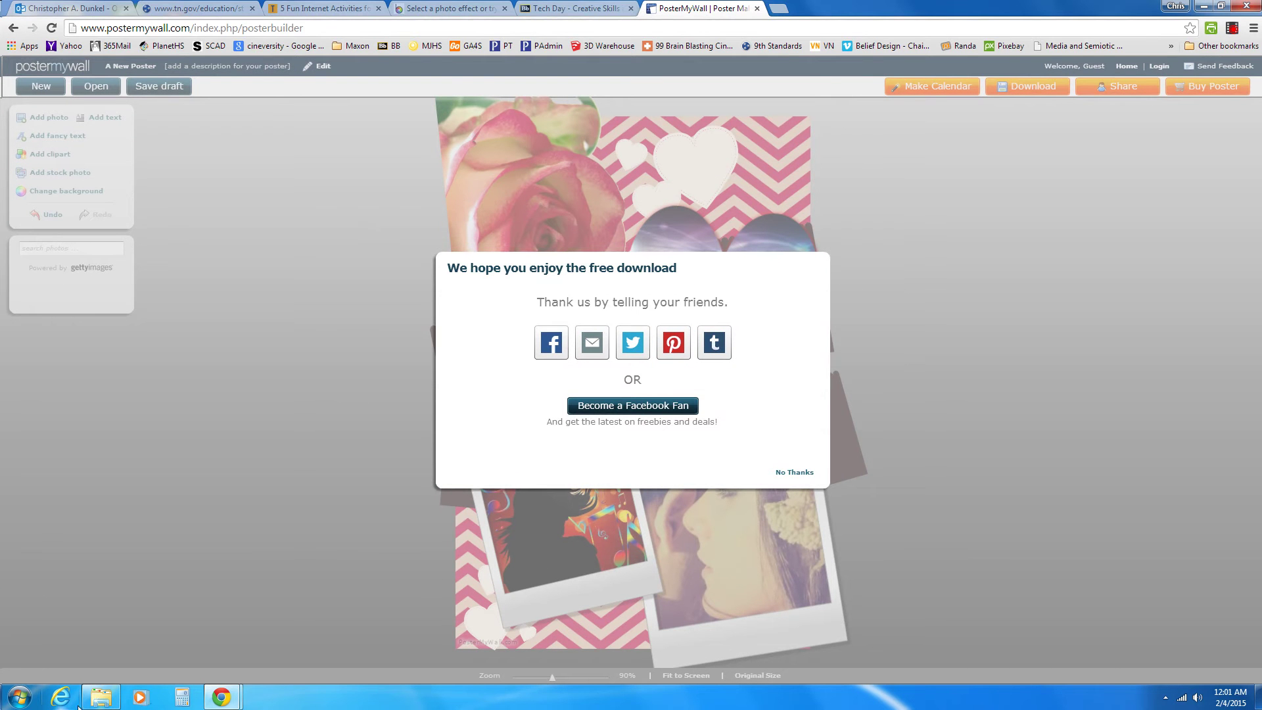
In Explorer, go to the Desktop folder and select the poster_from_postermywall JPG
left_click(99, 698)
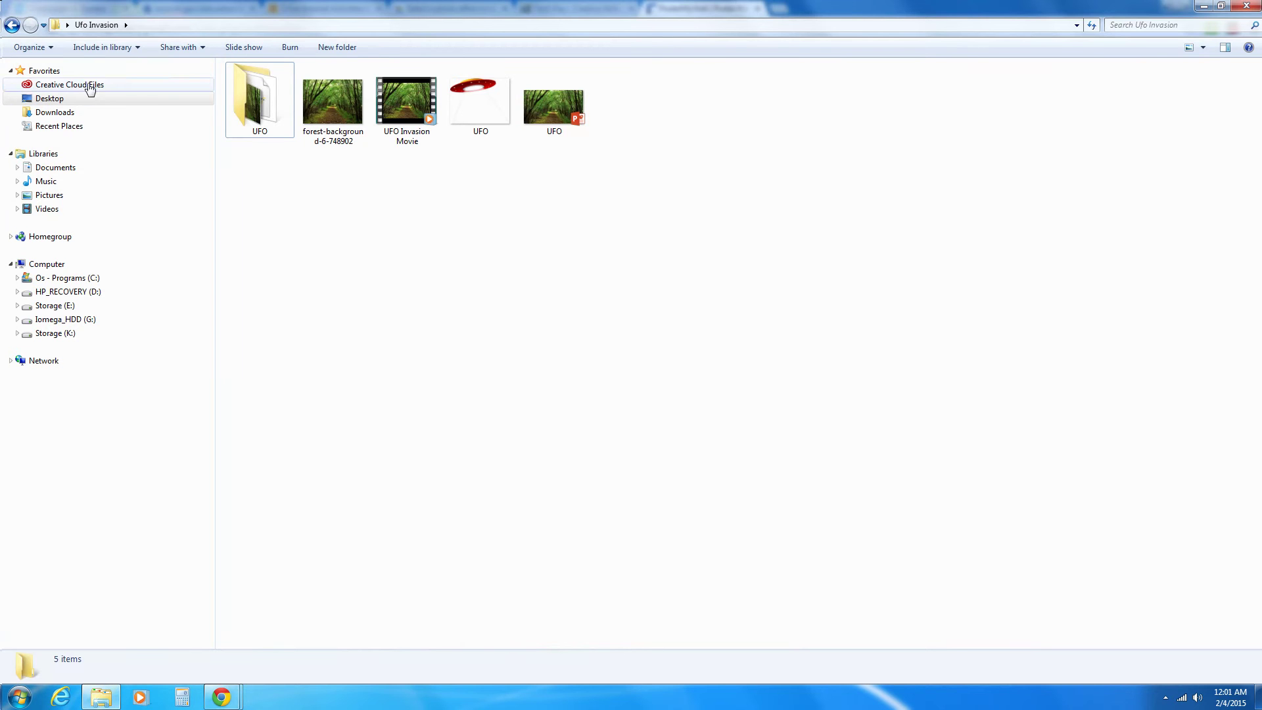
left_click(49, 99)
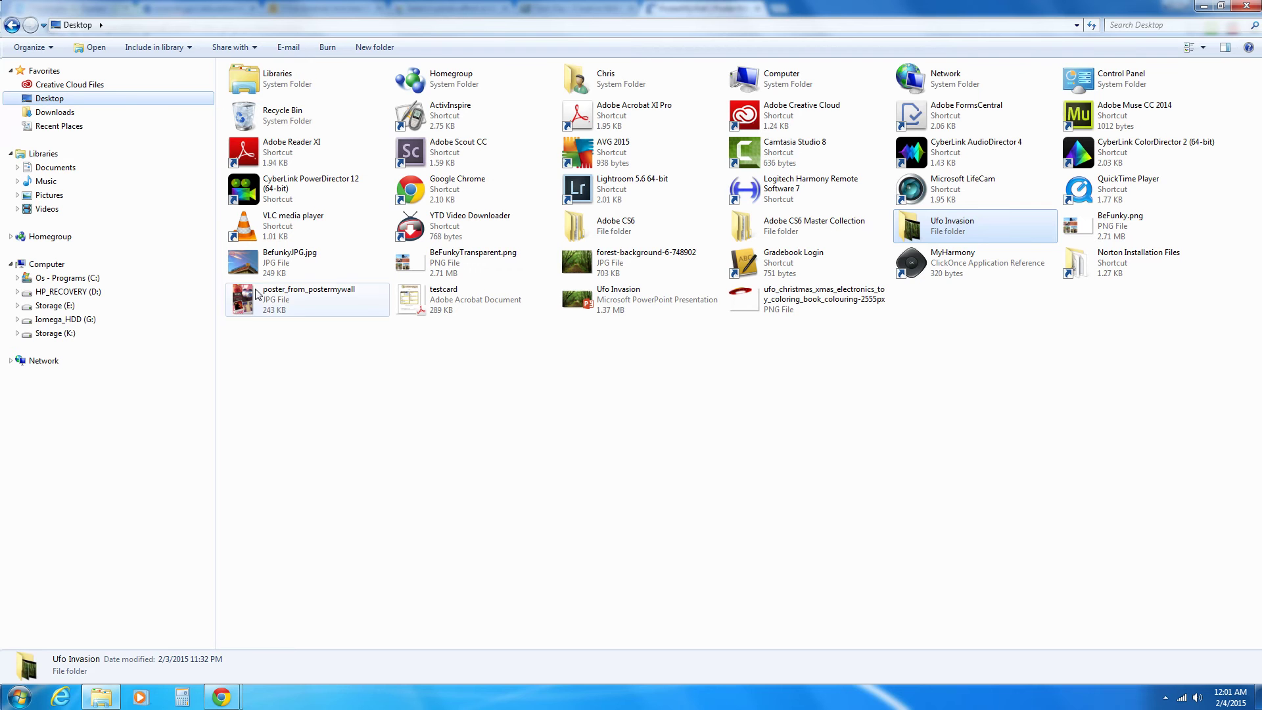
left_click(243, 303)
Open poster_from_postermywall in HP MediaSmart Photo, review it, then close the viewer
double_click(243, 304)
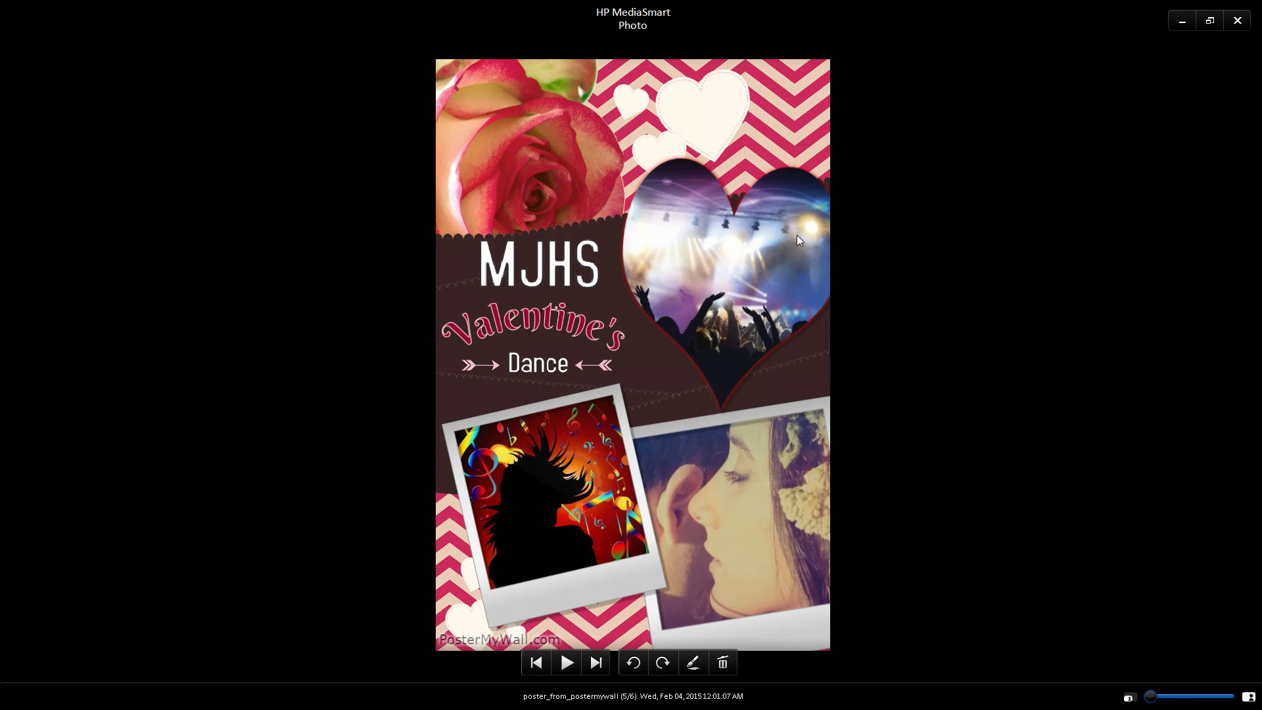
left_click(1236, 22)
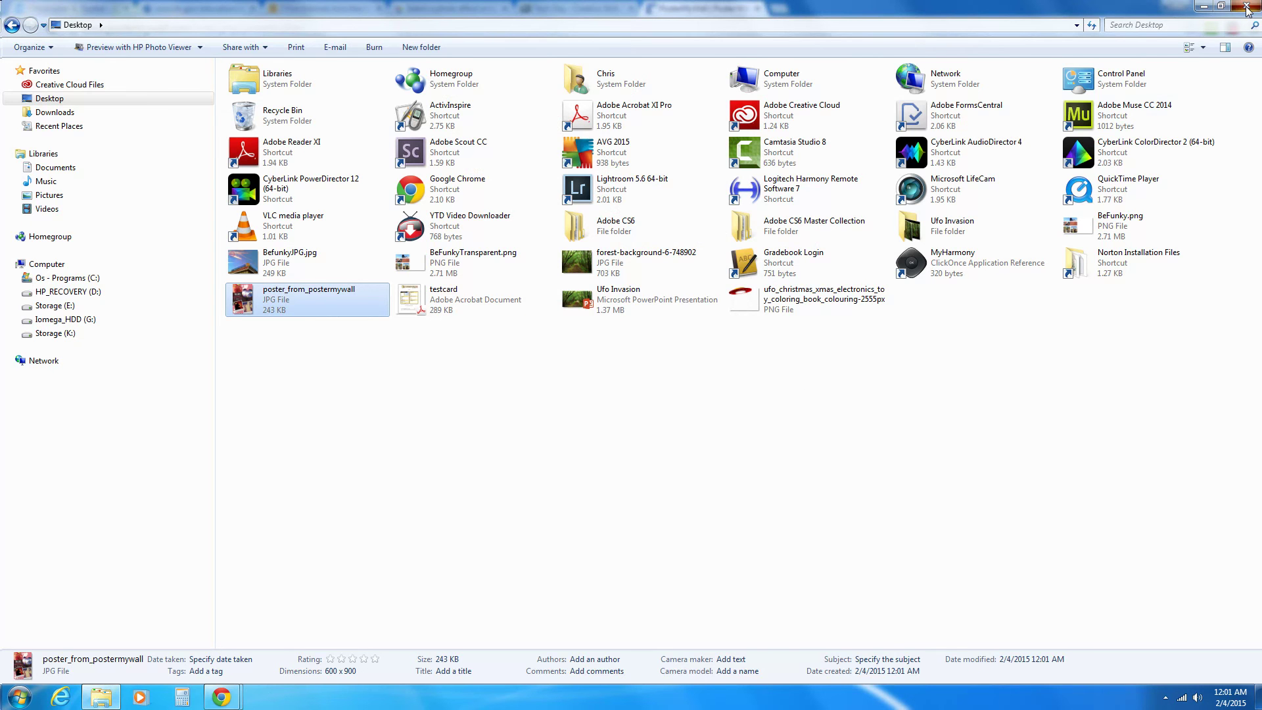
Close the Explorer window and choose No Thanks on PosterMyWall's free-download message
left_click(1247, 8)
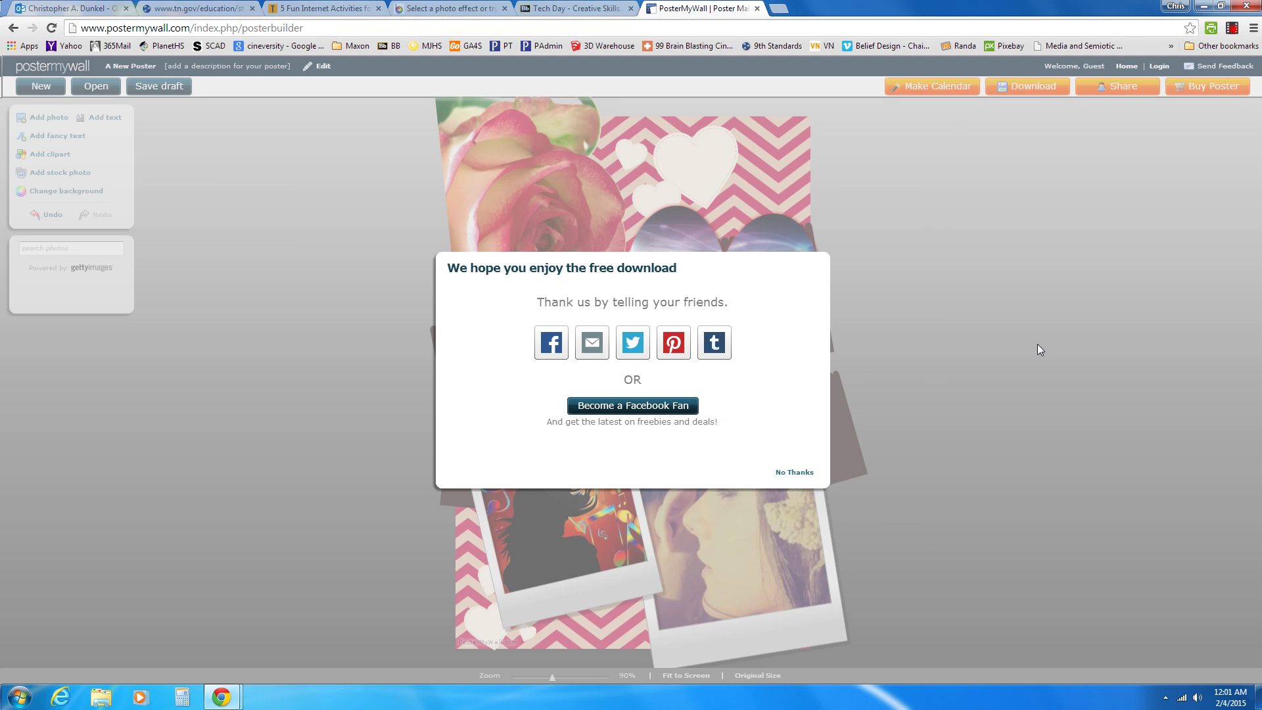
left_click(794, 472)
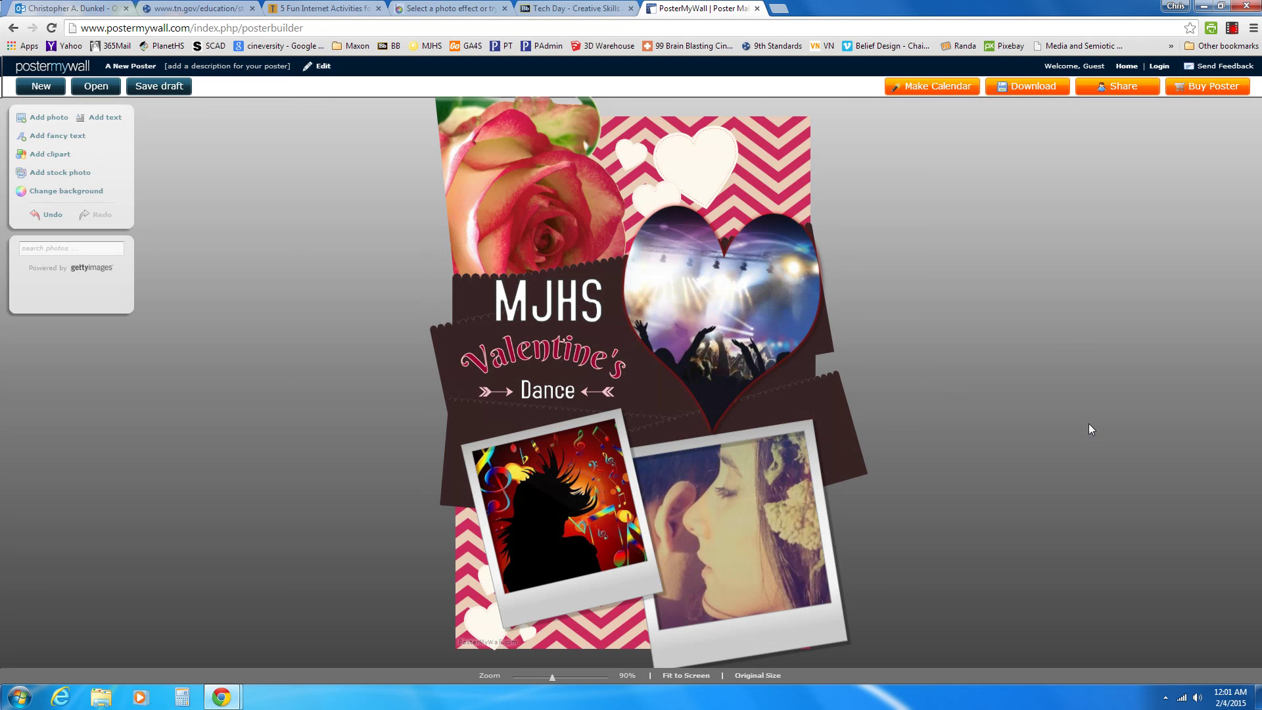